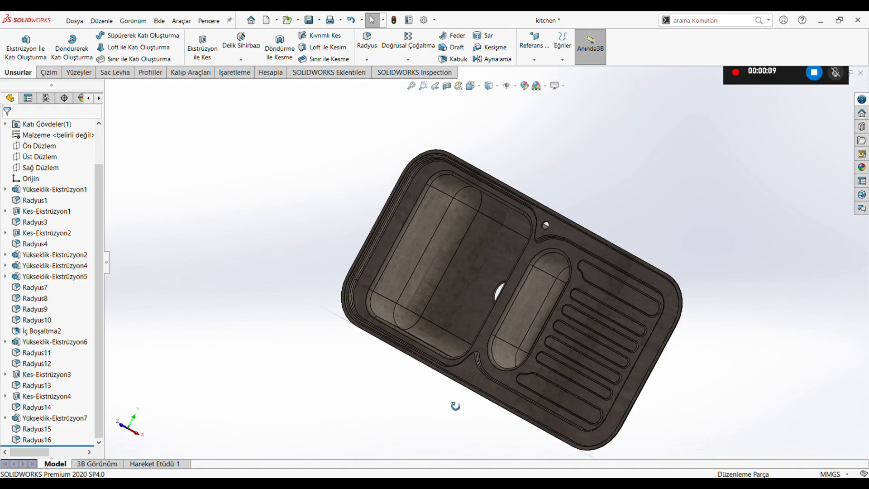
Roll the finished sink's feature history back to just after the base extrusion Yükseklik-Ekstrüzyon1.
left_click(473, 86)
left_click(425, 268)
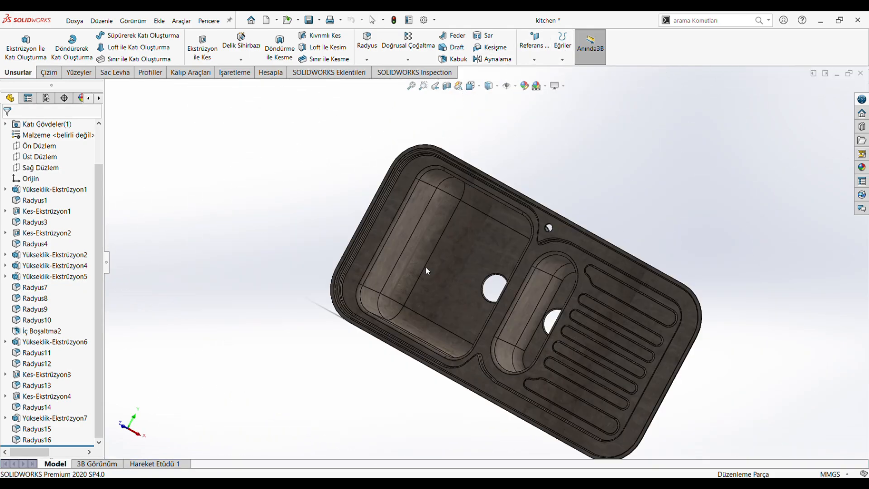
left_click(49, 72)
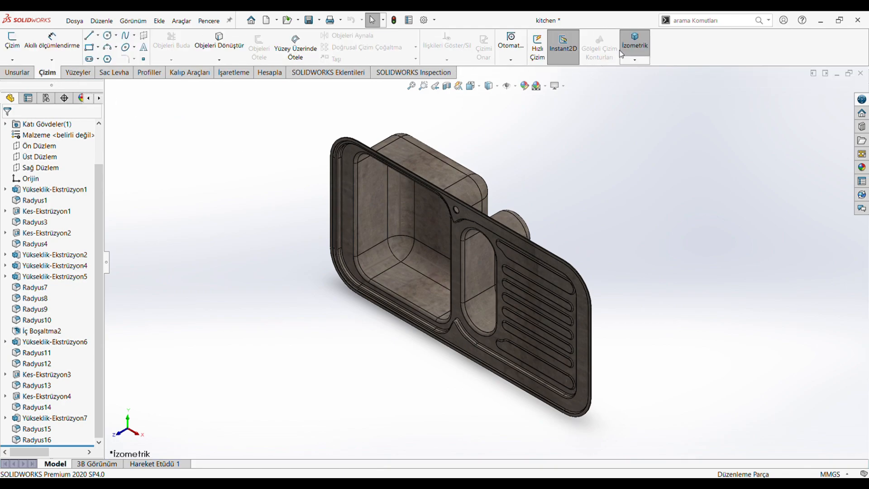
middle_click_drag(487, 278, 509, 316)
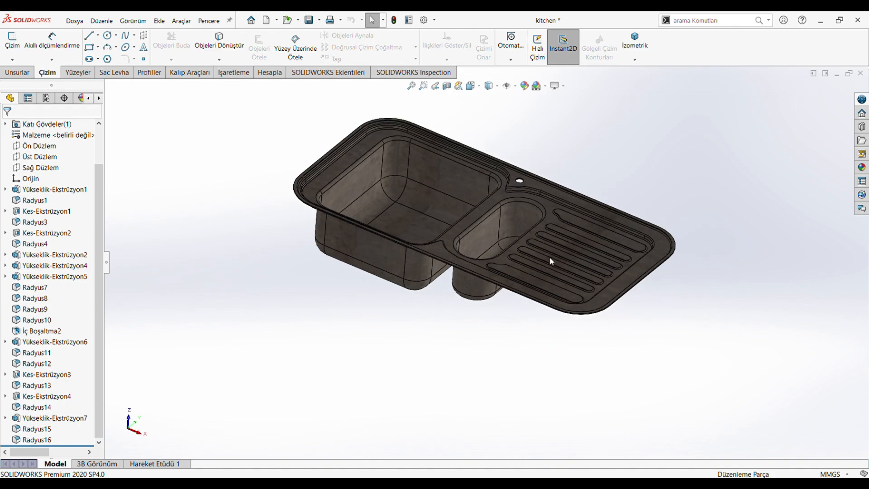
scroll(406, 150, "down", 2)
scroll(234, 181, "down", 1)
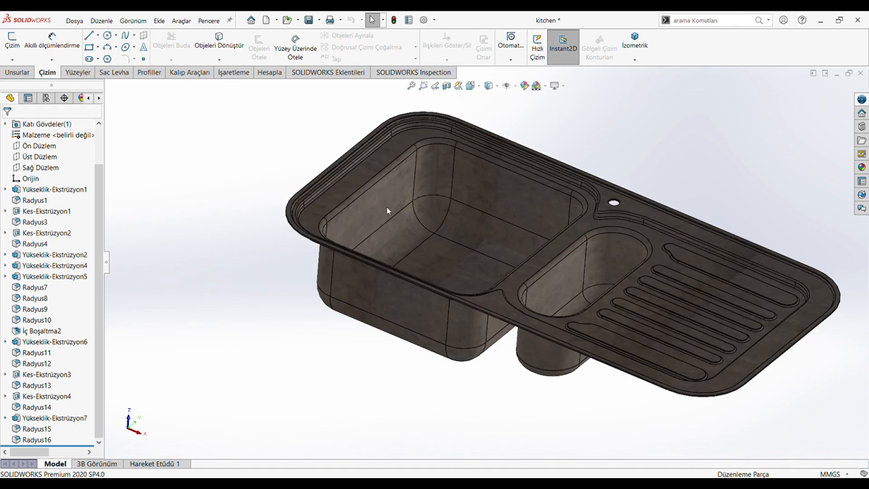
mouse_move(43, 446)
left_mouse_down()
mouse_move(63, 310)
mouse_move(65, 201)
left_mouse_up()
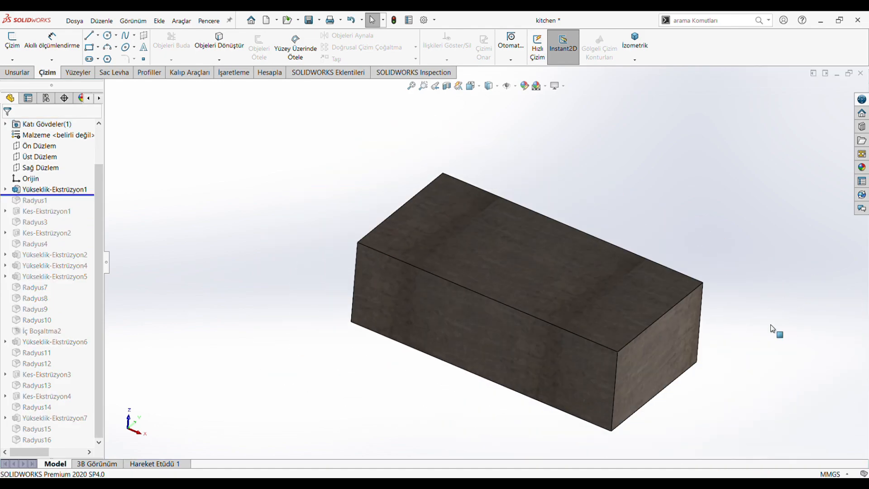
middle_click_drag(627, 387, 621, 380)
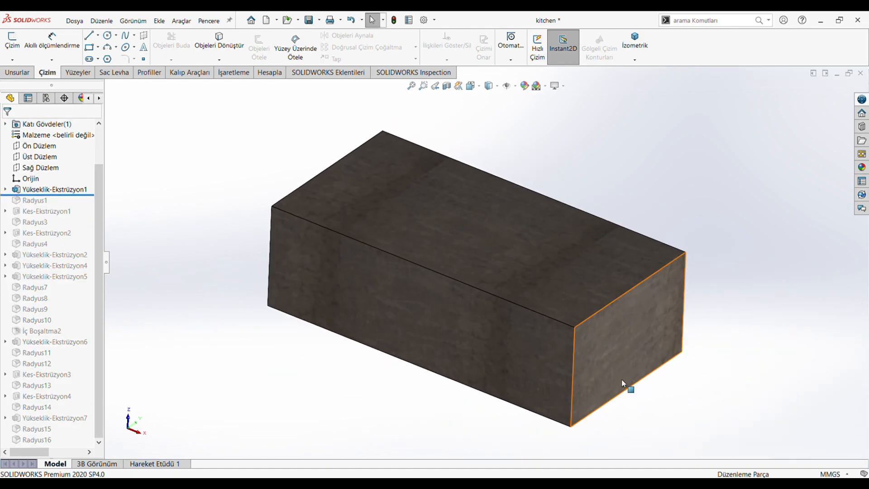
Open the base extrusion's sketch in the front view, review the centred rectangle's dimensions, and exit the sketch.
left_click(57, 189)
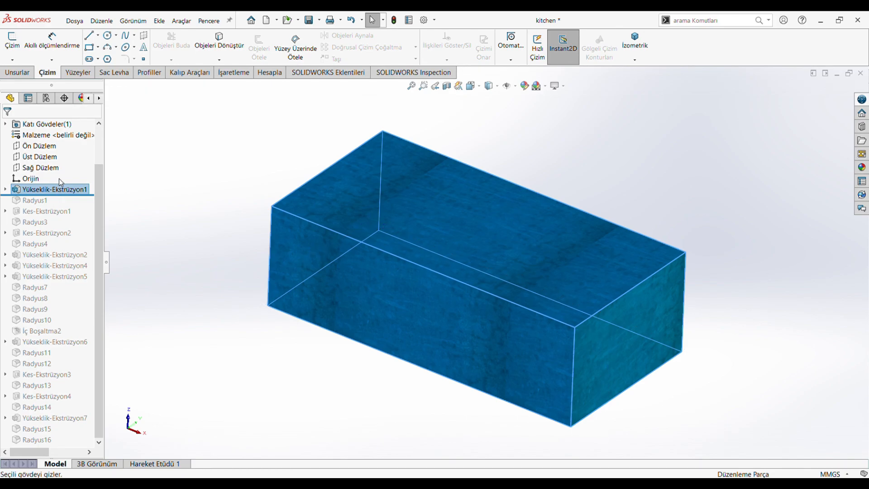
left_click(69, 165)
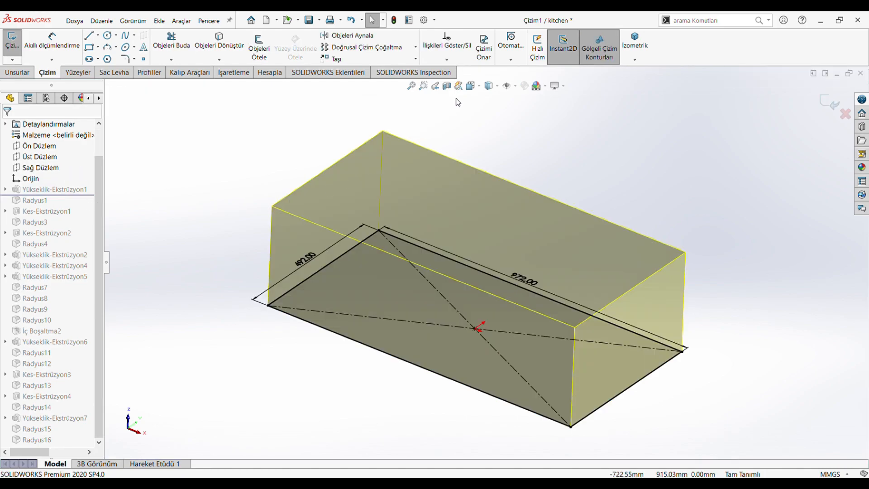
left_click(470, 87)
left_click(380, 261)
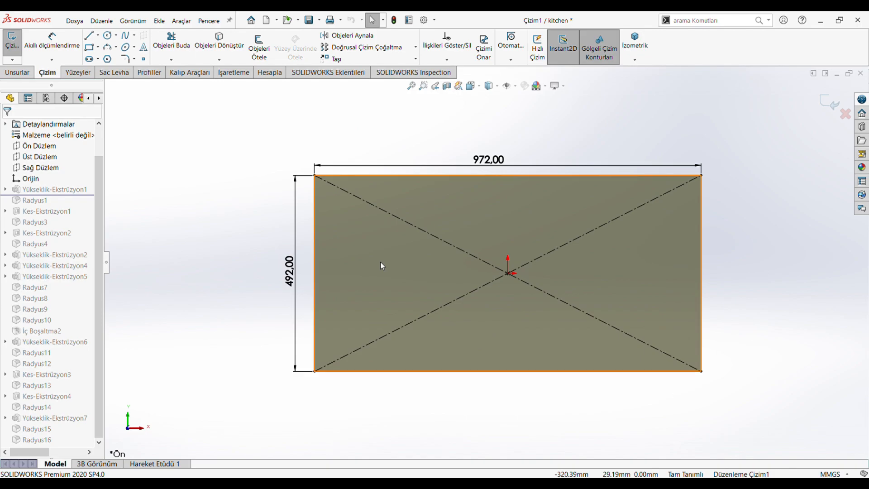
left_click(825, 105)
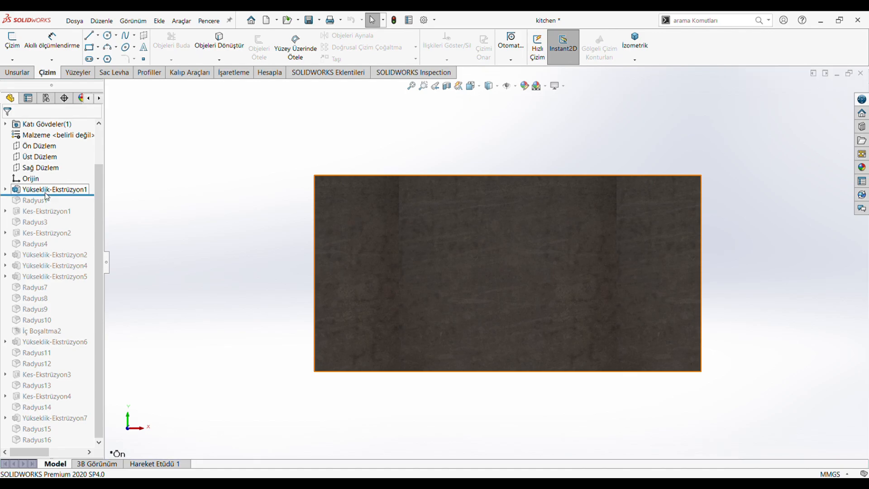
Open the base extrusion's definition, review its end condition and depth, and inspect the resulting block.
left_click(51, 190)
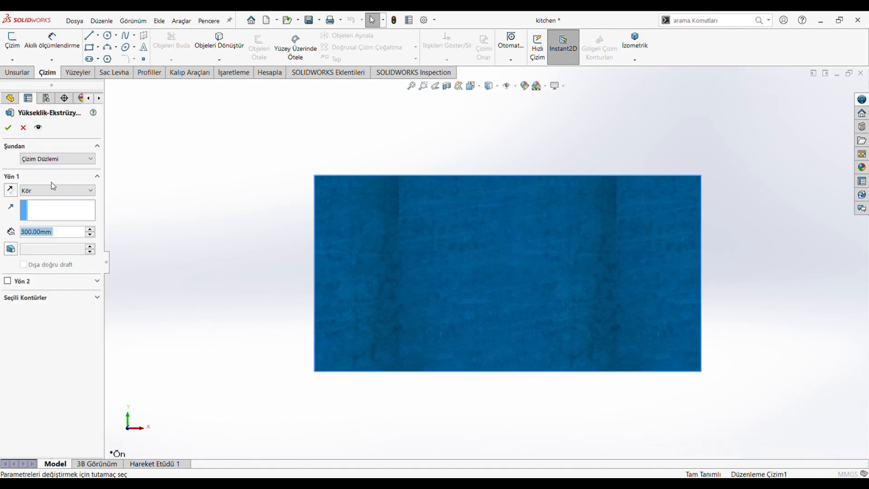
left_click(57, 233)
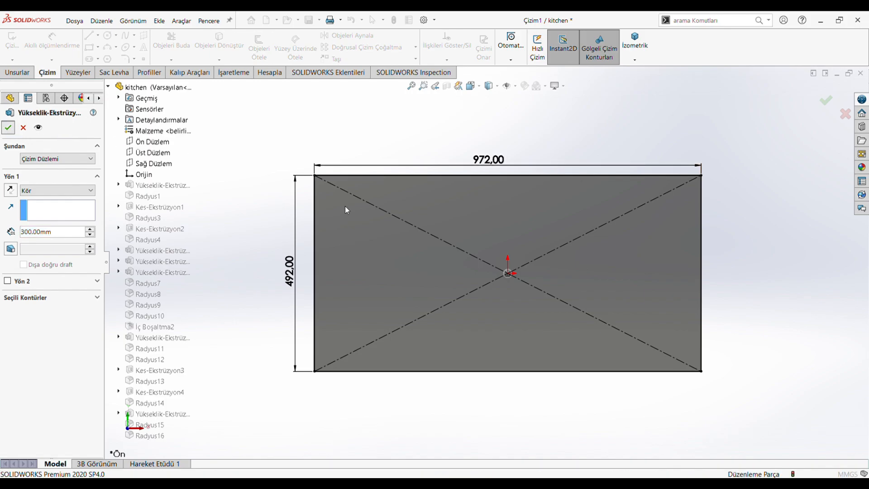
middle_click_drag(442, 299, 479, 179)
middle_click_drag(413, 347, 367, 316)
middle_click_drag(759, 370, 302, 338)
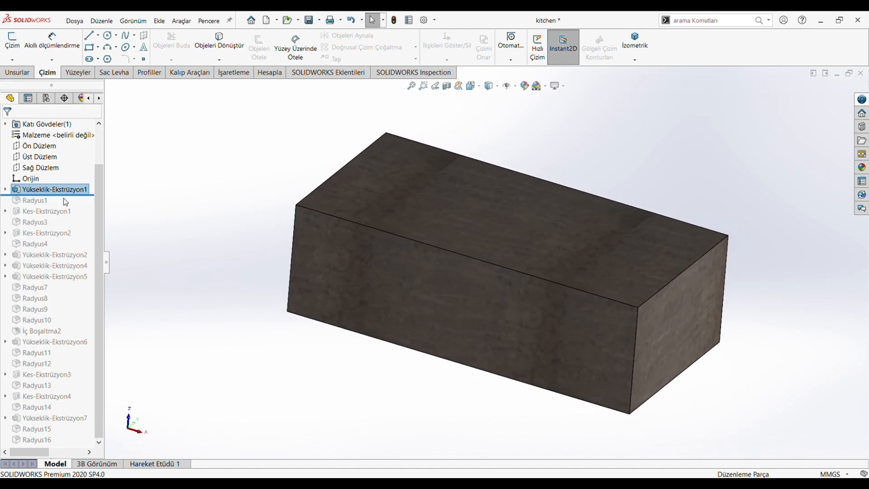
Roll the feature history forward past Radyus1 and review the vertical corner fillet's edges and radius settings.
left_click_drag(68, 200, 67, 206)
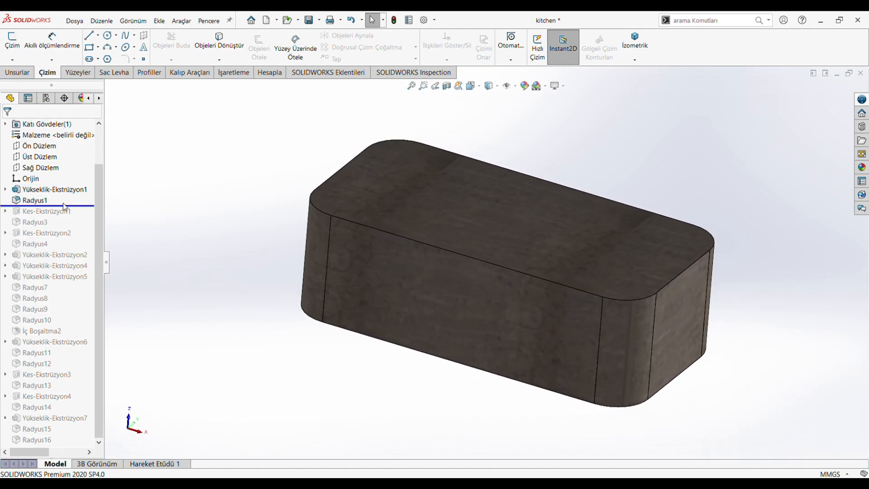
left_click(318, 265)
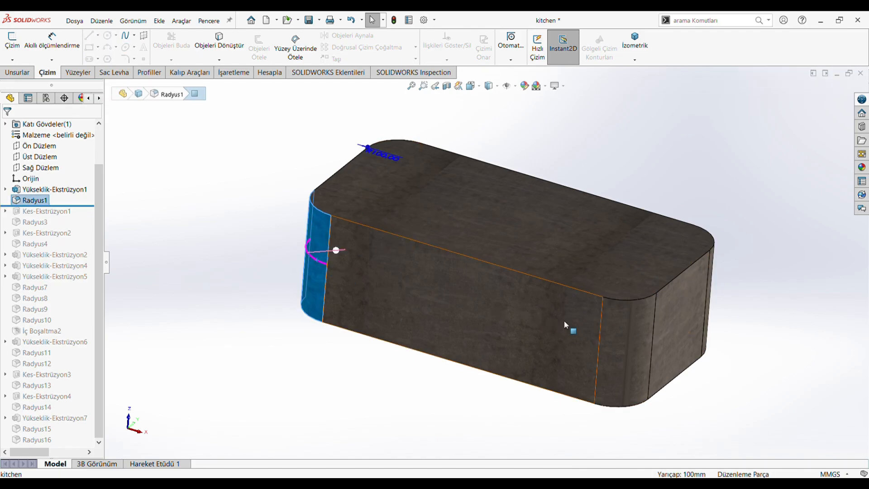
mouse_move(611, 337)
middle_mouse_down()
mouse_move(608, 372)
mouse_move(604, 290)
mouse_move(582, 207)
mouse_move(561, 257)
mouse_move(410, 378)
mouse_move(417, 305)
mouse_move(470, 398)
mouse_move(487, 332)
mouse_move(394, 305)
mouse_move(412, 353)
mouse_move(513, 409)
mouse_move(360, 239)
mouse_move(322, 245)
mouse_move(419, 304)
mouse_move(398, 271)
mouse_move(439, 368)
mouse_move(465, 349)
mouse_move(345, 316)
mouse_move(295, 334)
mouse_move(334, 396)
mouse_move(269, 373)
middle_mouse_up()
scroll(230, 261, "up", 1)
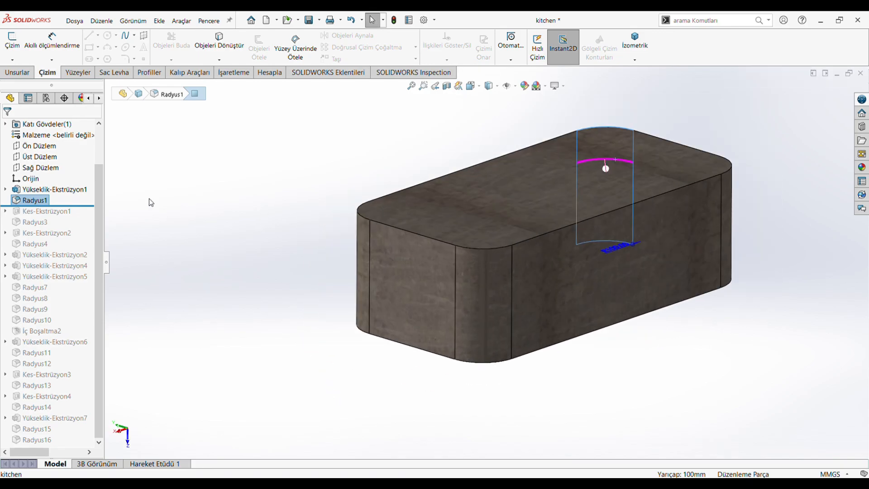
left_click(30, 200)
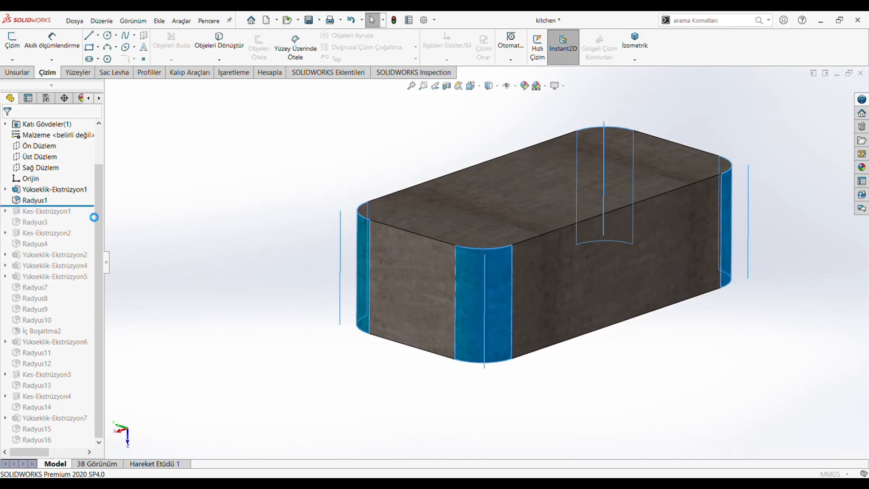
left_click_drag(60, 348, 14, 349)
left_click(7, 128)
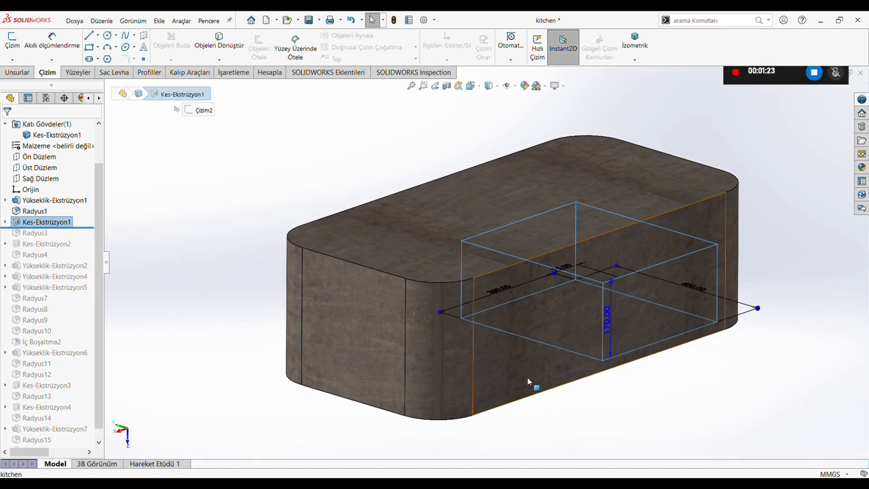
Review the rectangular basin cut Kes-Ekstrüzyon1, checking its sketch dimensions face-on and its cut depth settings.
middle_click_drag(527, 377, 598, 426)
scroll(476, 194, "down", 1)
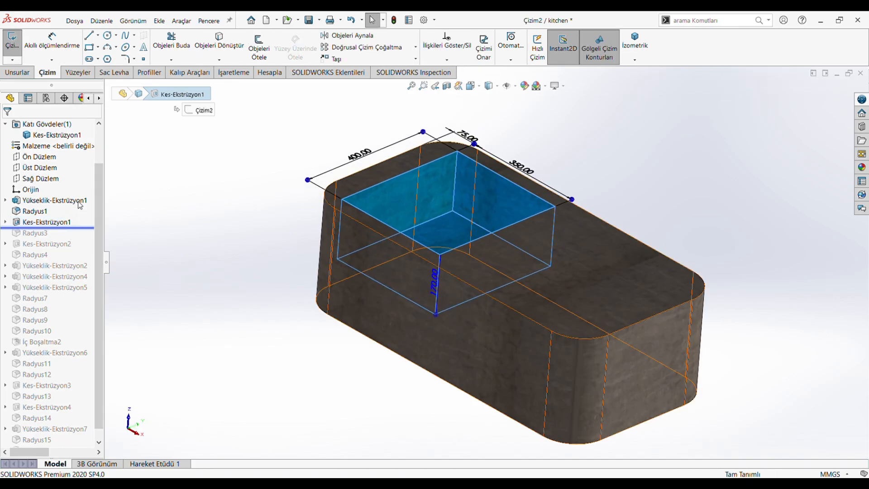
left_click(470, 85)
left_click(387, 230)
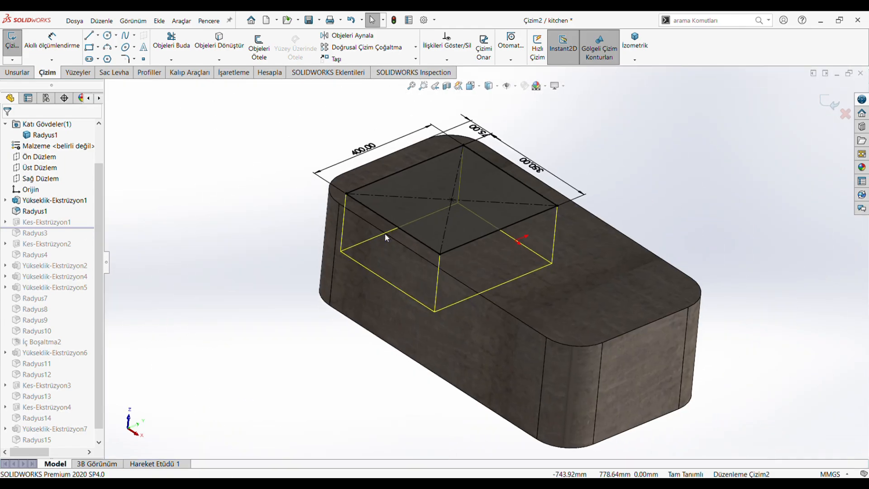
scroll(565, 128, "down", 2)
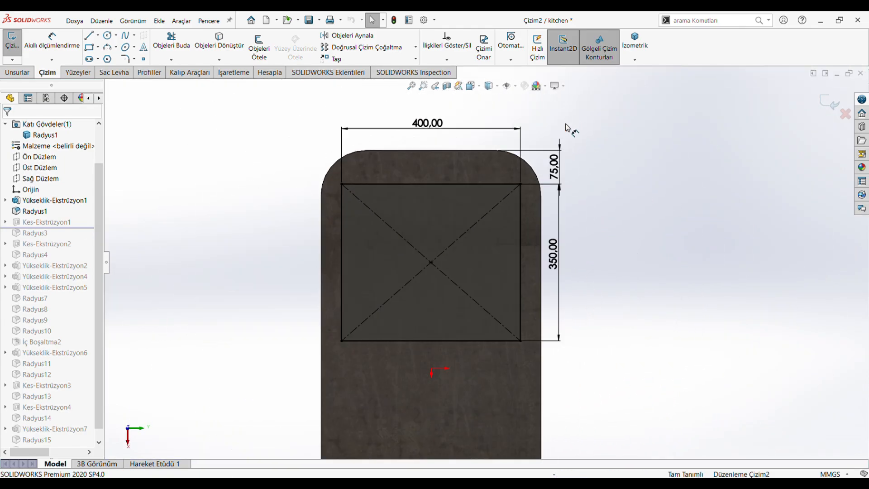
left_click(830, 105)
left_click(66, 218)
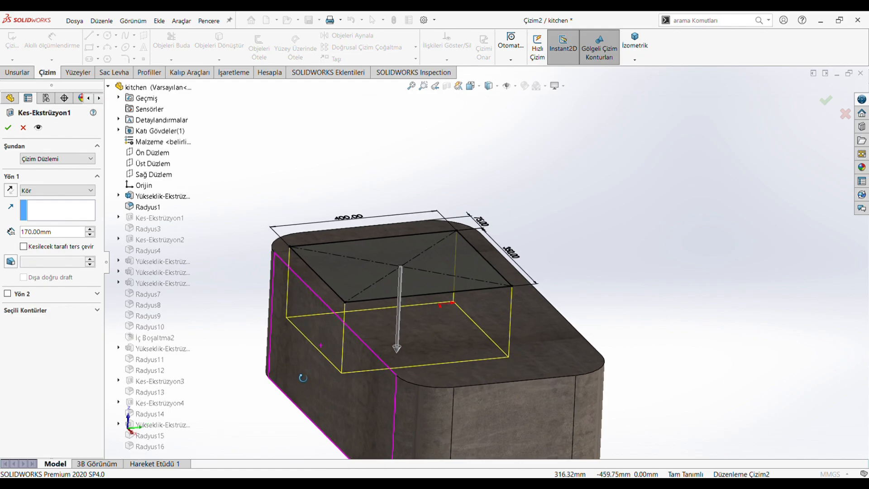
left_click(8, 127)
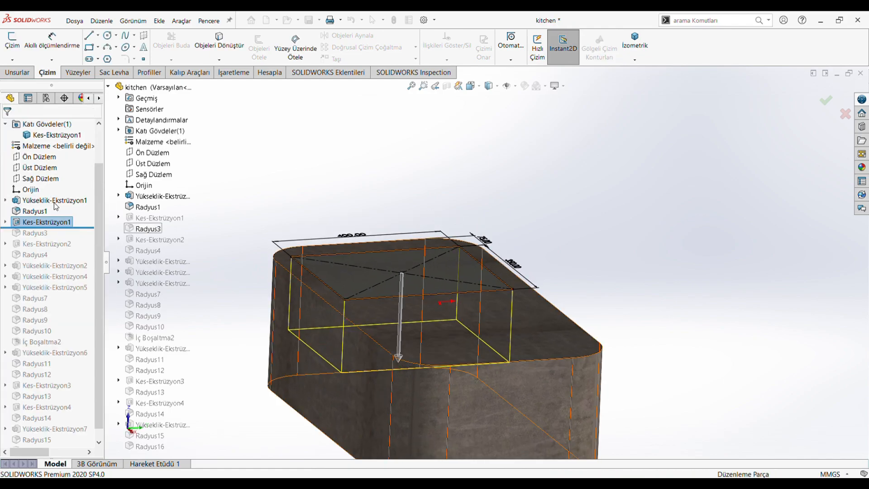
Roll the feature history forward past Radyus3 and review the large basin fillet's selected edges, floor face and radius.
left_click_drag(55, 227, 59, 237)
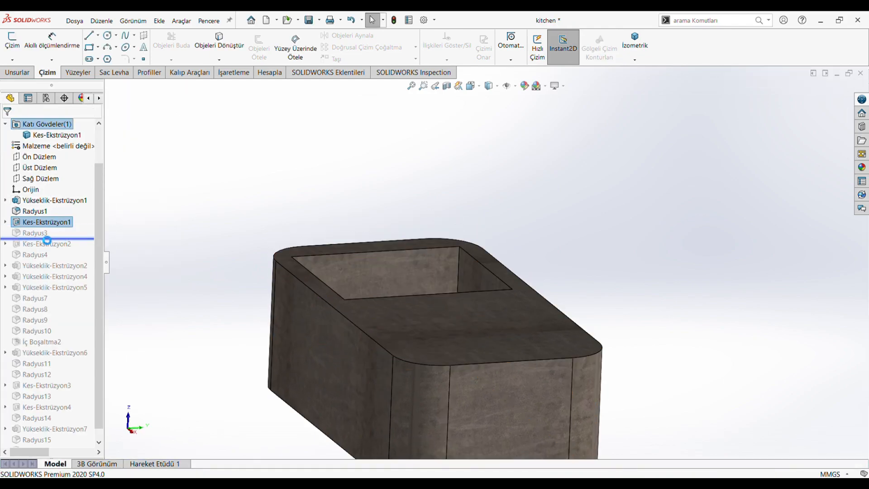
left_click(36, 232)
middle_click_drag(323, 170, 363, 403)
scroll(481, 372, "down", 3)
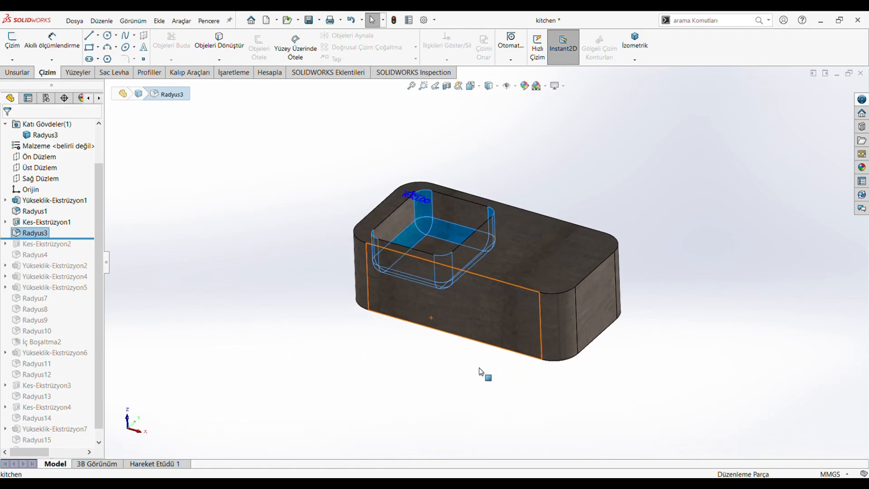
scroll(570, 227, "down", 2)
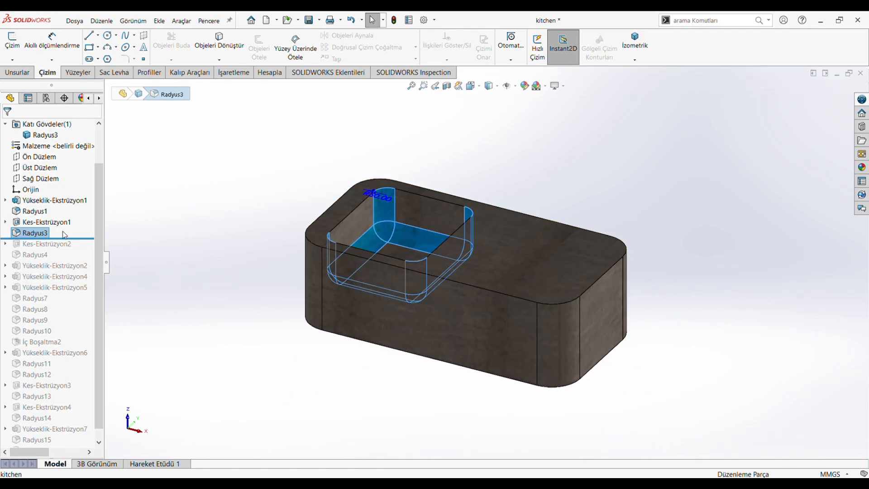
left_click(50, 212)
left_click(58, 358)
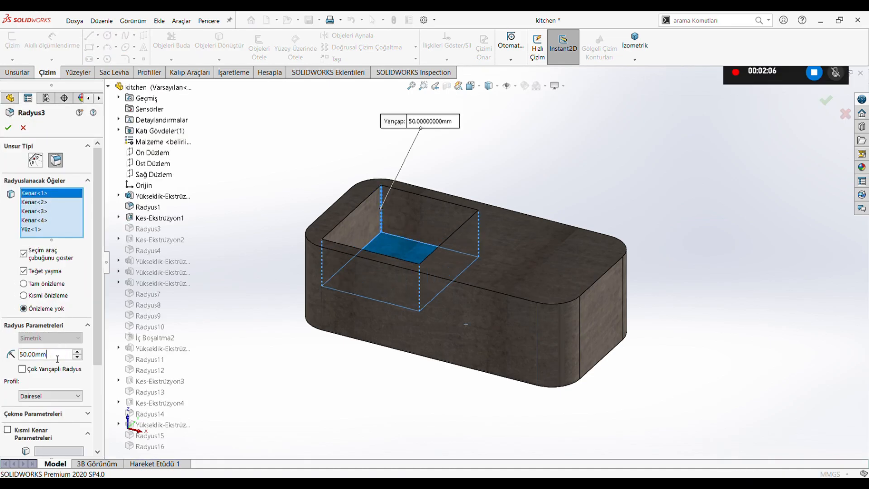
left_click(18, 127)
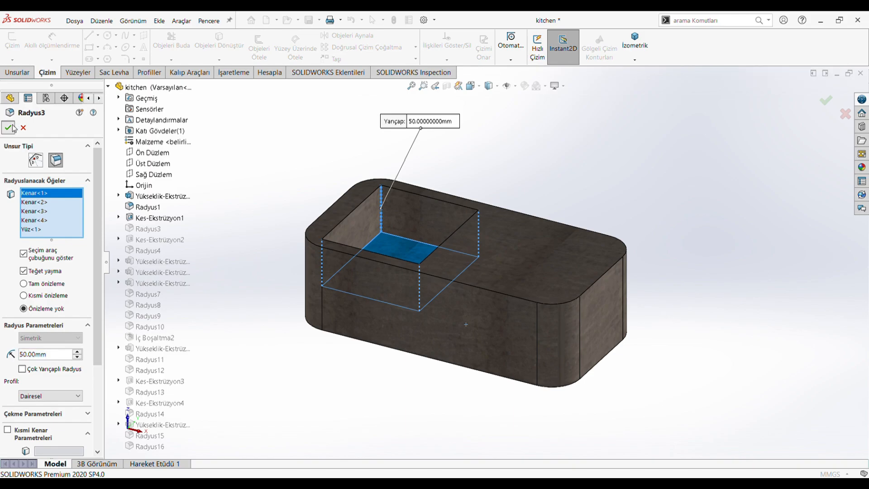
Roll the feature history forward past the slot-shaped cut Kes-Ekstrüzyon2 and review its sketch dimensions and depth settings.
left_click_drag(67, 244, 69, 252)
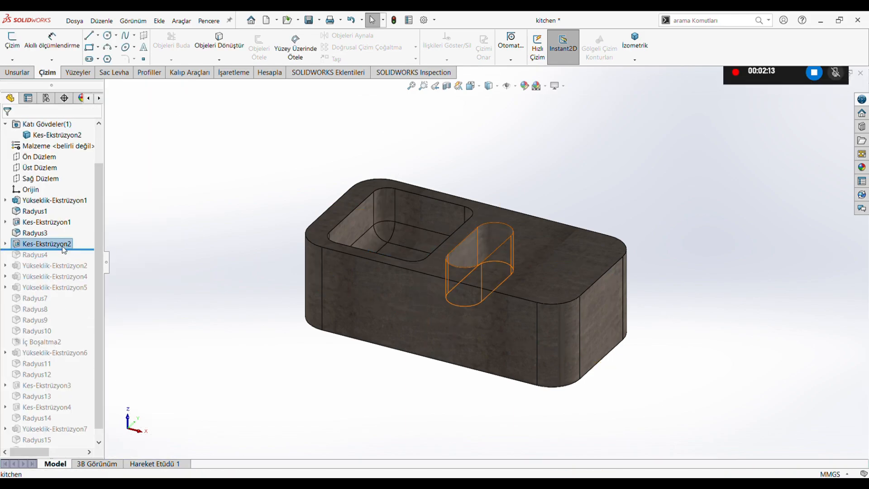
left_click(68, 243)
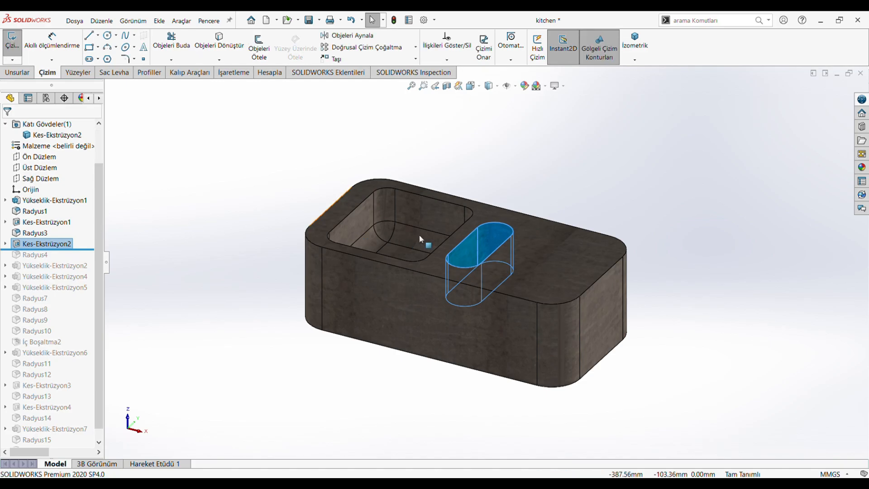
scroll(495, 248, "down", 4)
middle_click_drag(469, 238, 483, 303)
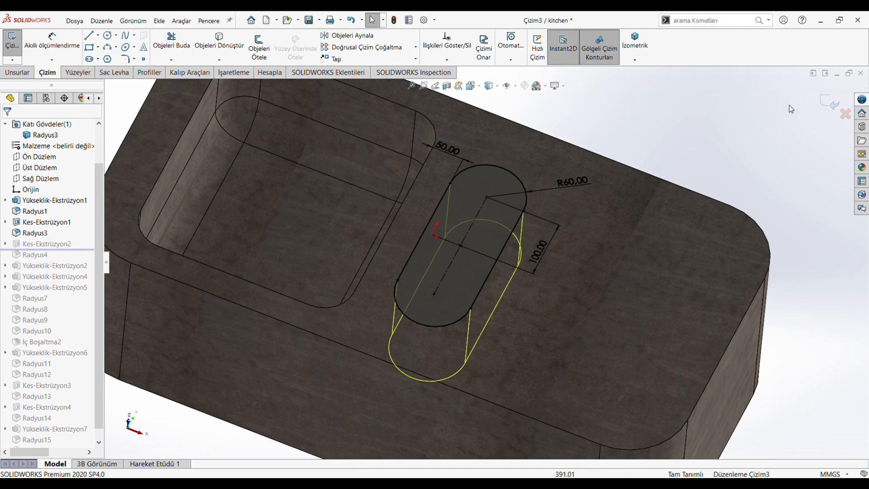
left_click(41, 244)
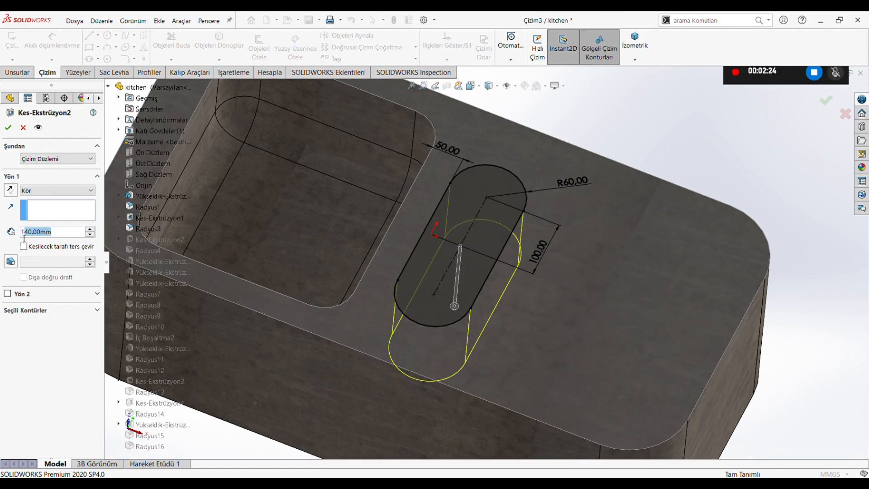
left_click(8, 129)
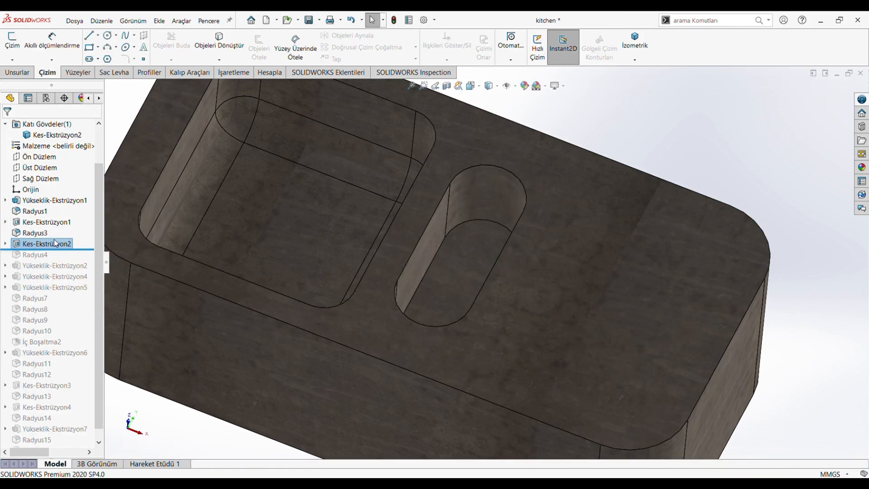
Roll the feature history forward past Radyus4 and review the slot floor fillet's selected face and radius.
left_click_drag(69, 265, 68, 261)
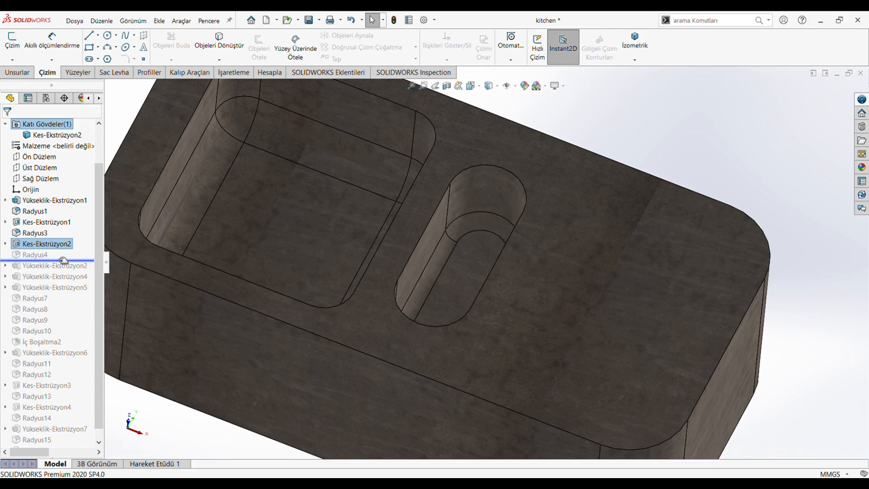
left_click(38, 255)
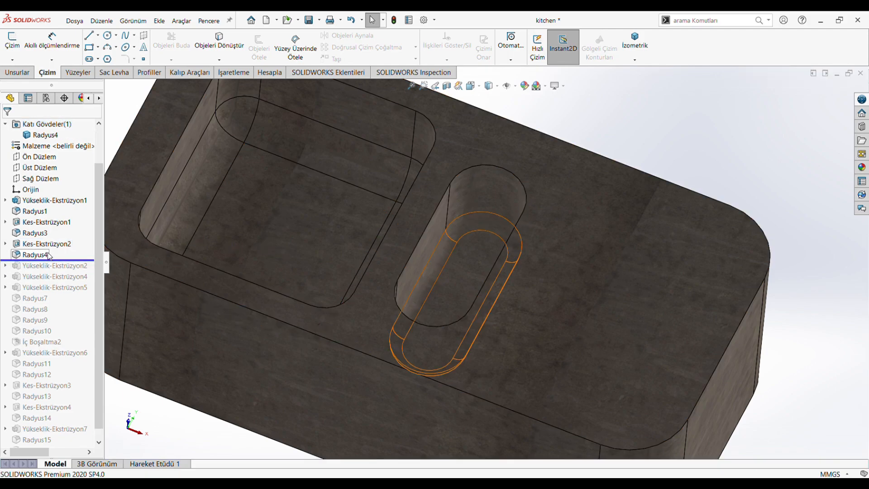
middle_click_drag(401, 270, 434, 248)
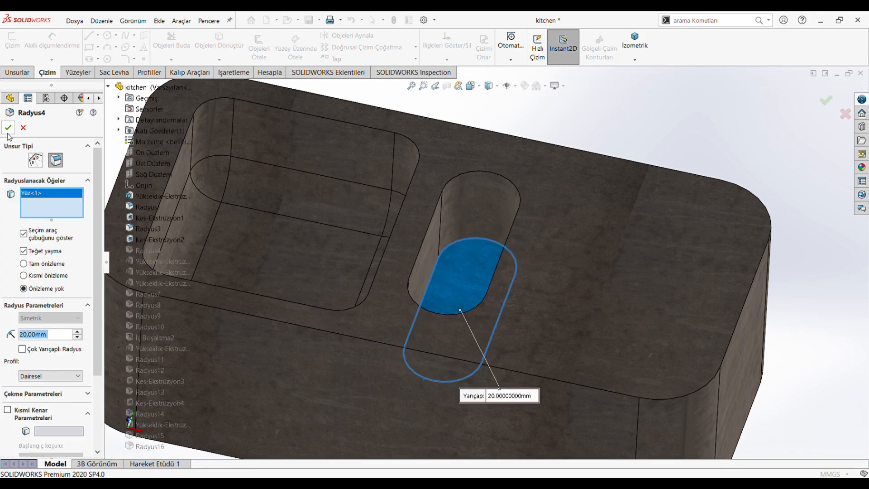
left_click(55, 337)
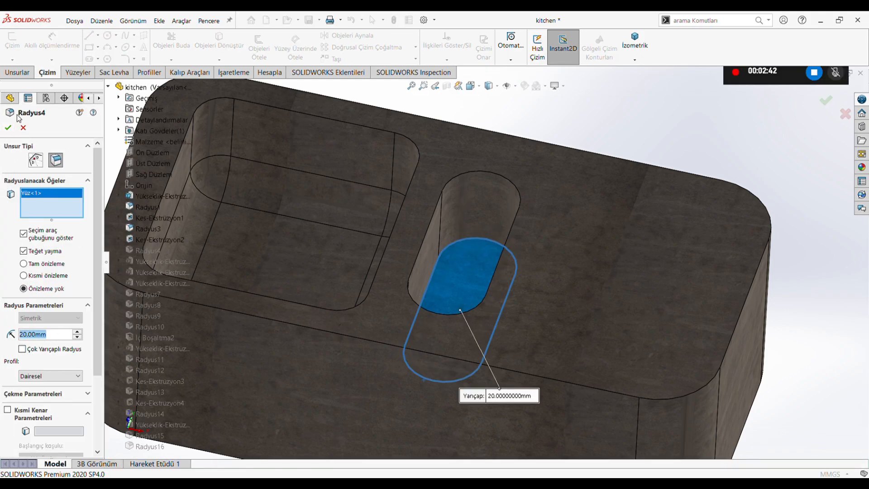
left_click(7, 127)
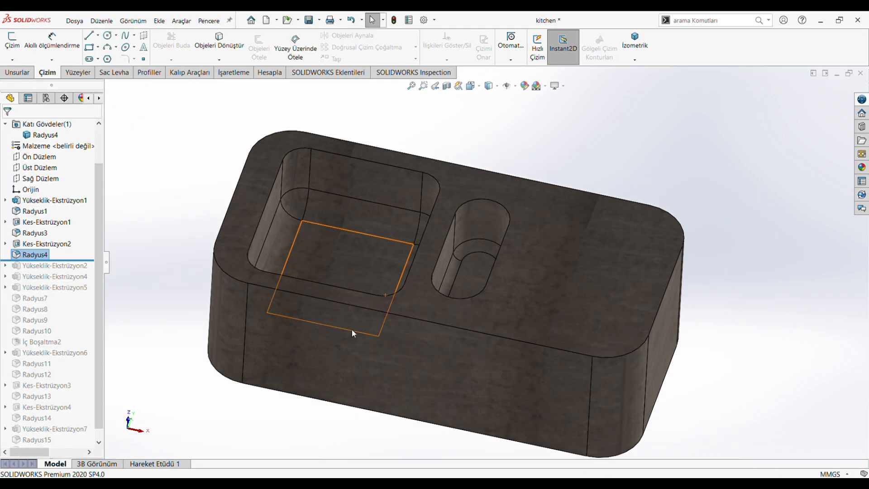
Roll the feature history forward past Yükseklik-Ekstrüzyon2 and review the outer rim's sketch face-on and its extrusion depth settings.
left_click_drag(79, 260, 77, 270)
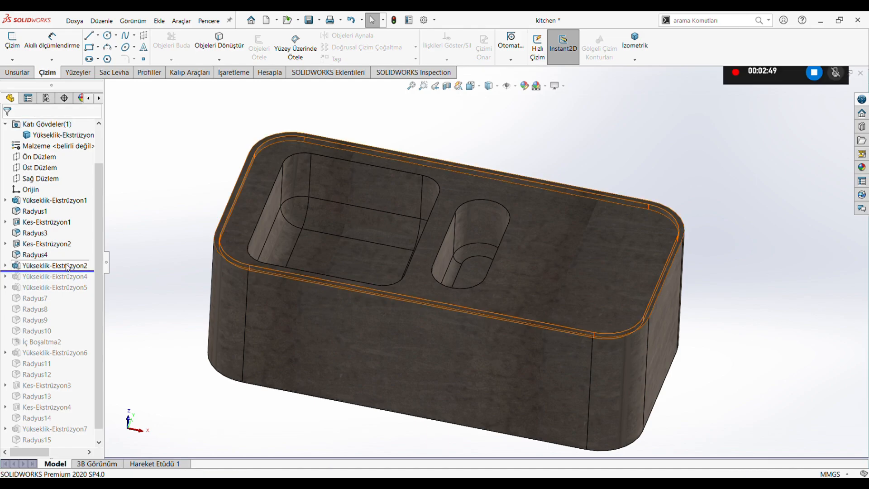
left_click(474, 88)
left_click(385, 240)
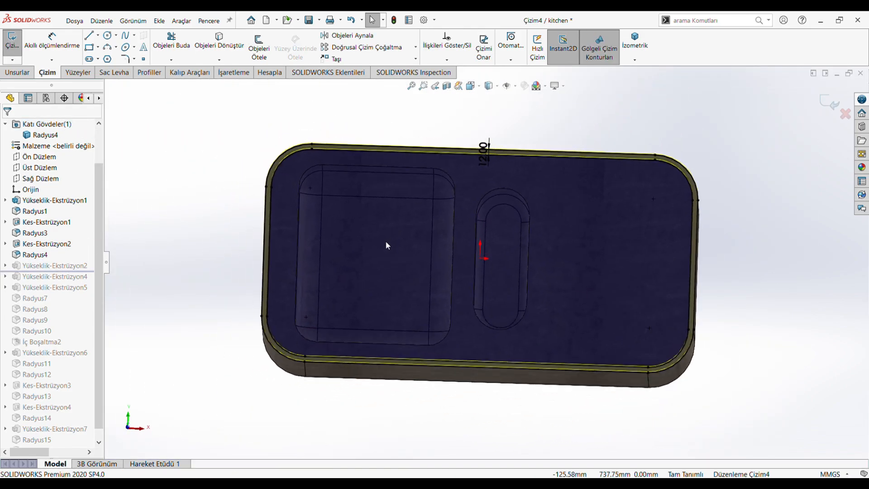
scroll(503, 157, "down", 4)
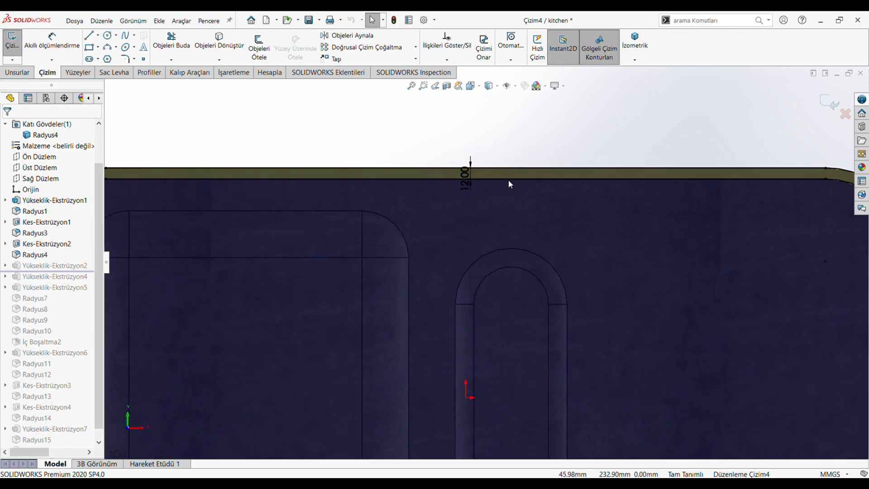
scroll(509, 182, "up", 4)
scroll(479, 239, "down", 2)
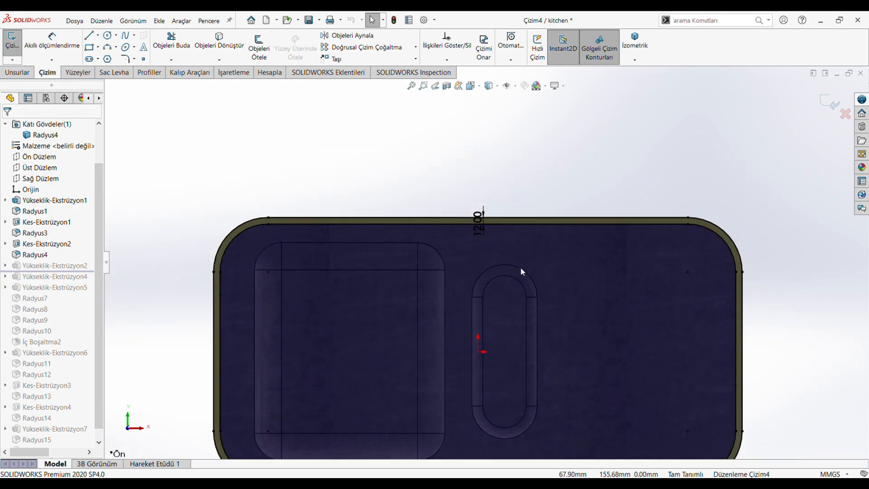
scroll(533, 415, "up", 2)
scroll(529, 417, "down", 2)
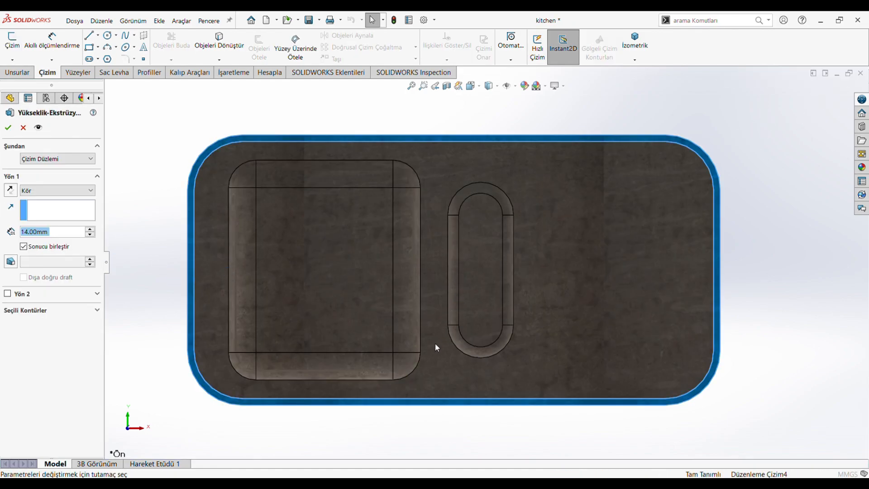
middle_click_drag(437, 345, 443, 216)
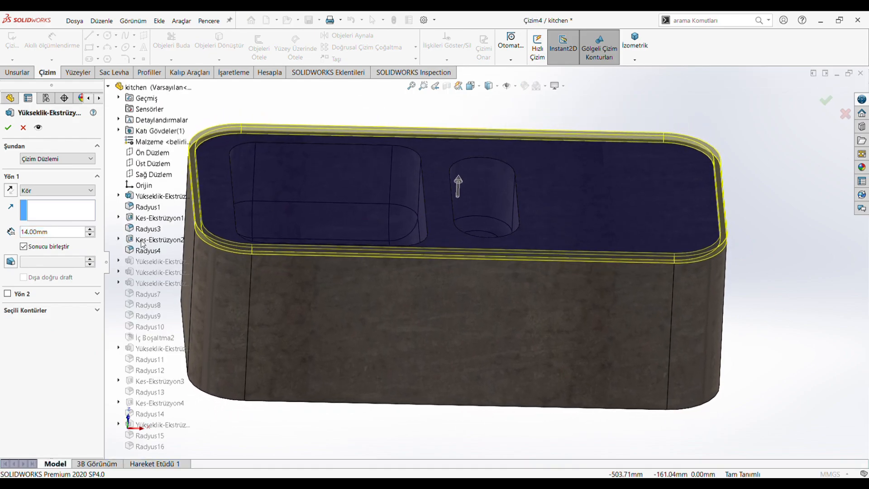
left_click(10, 130)
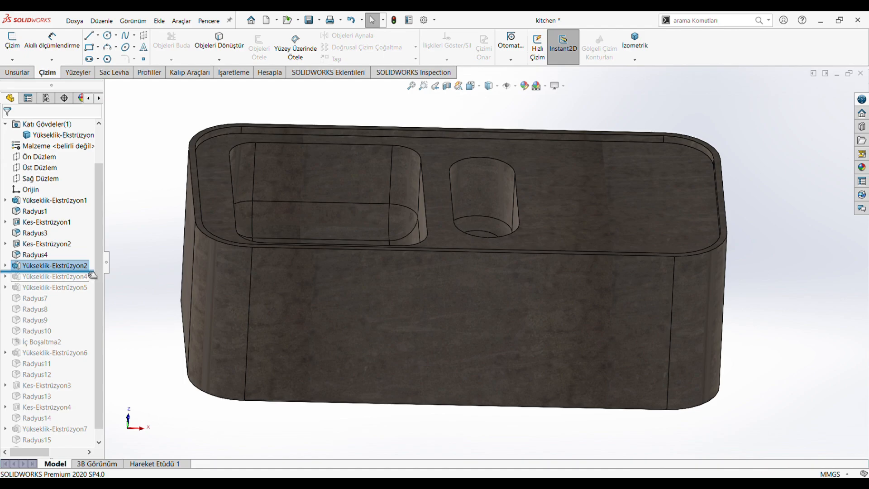
Roll the feature history forward past Yükseklik-Ekstrüzyon4 and review its inner contour sketch dimensions face-on.
left_click_drag(93, 274, 90, 283)
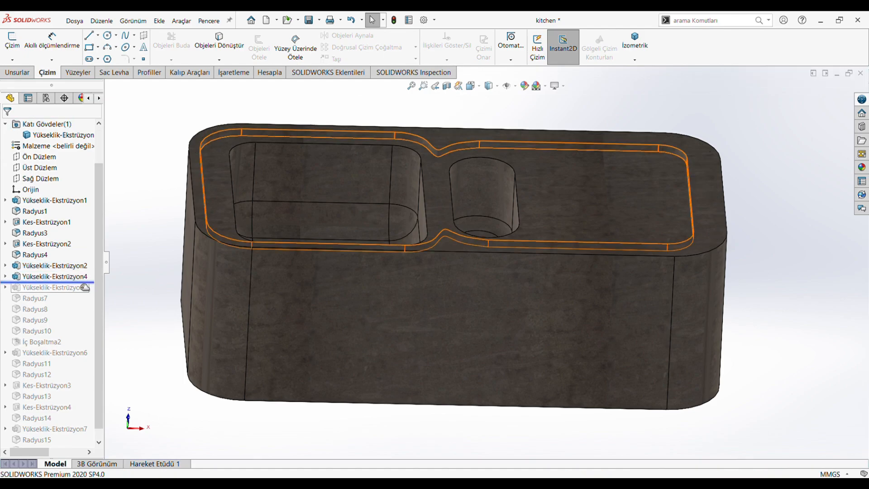
double_click(76, 276)
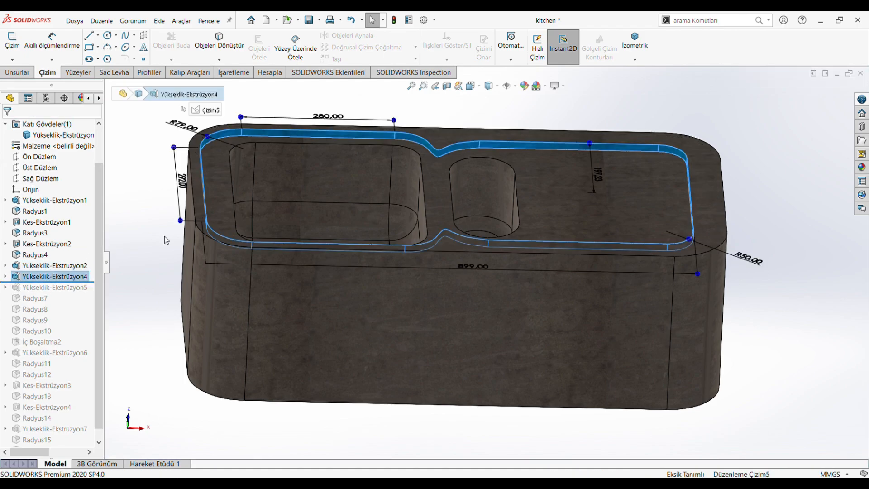
left_click(471, 86)
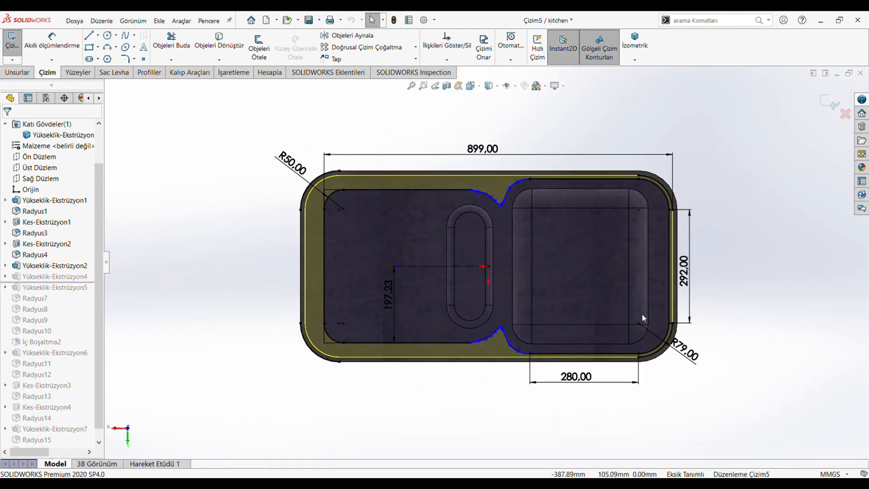
scroll(642, 316, "down", 2)
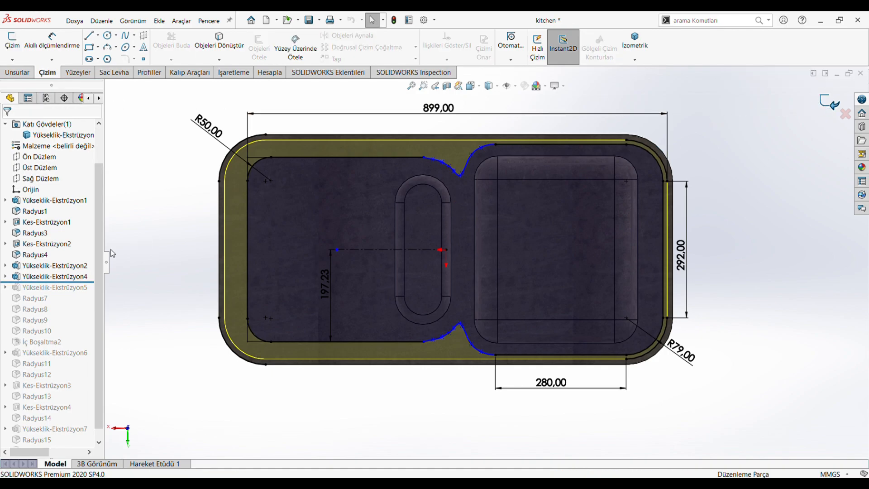
Review the end condition, target face and selected contour of the extrusion Yükseklik-Ekstrüzyon4.
left_click(66, 277)
left_click(71, 244)
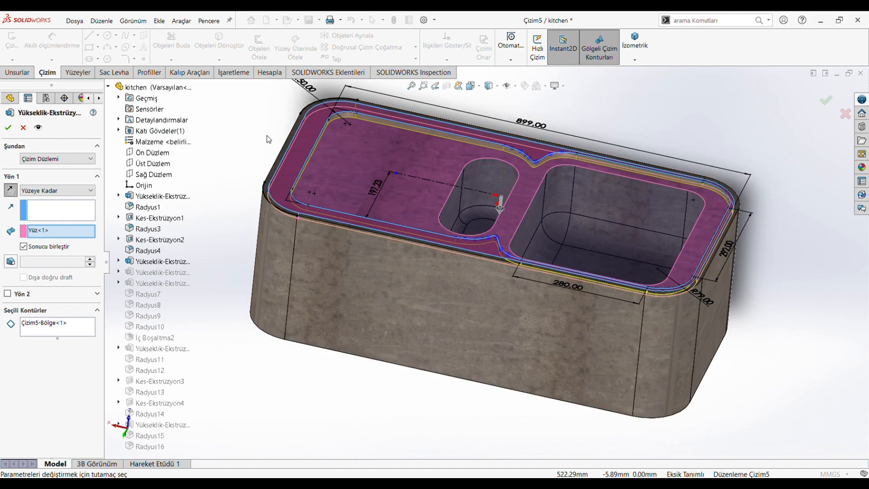
scroll(374, 148, "down", 1)
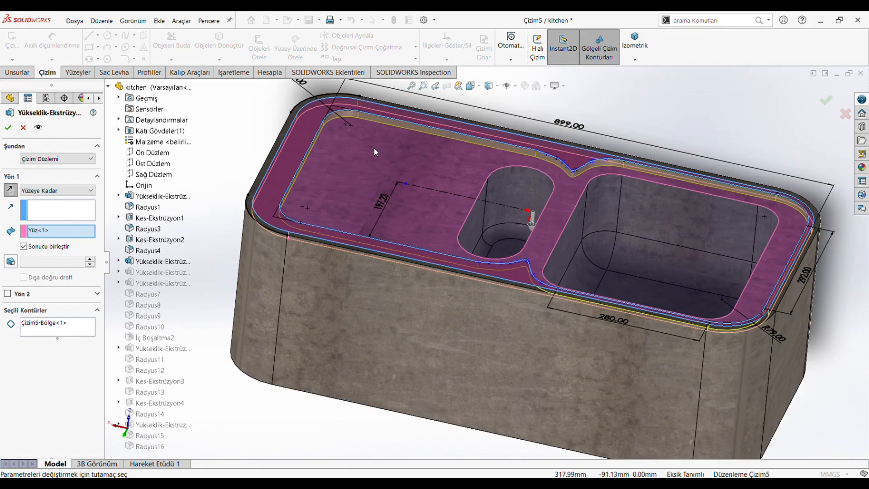
scroll(245, 150, "up", 1)
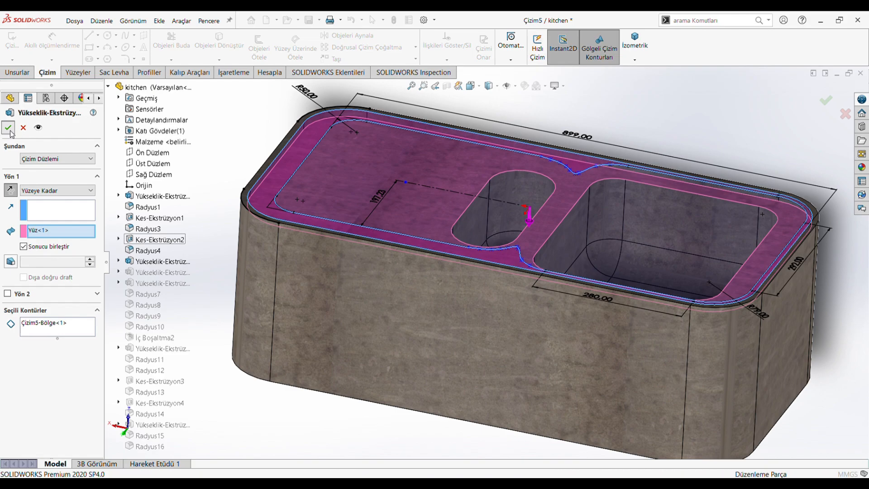
Roll the feature history forward past Yükseklik-Ekstrüzyon5 and review the thin rim sketch's offset dimension face-on.
left_click_drag(89, 282, 86, 292)
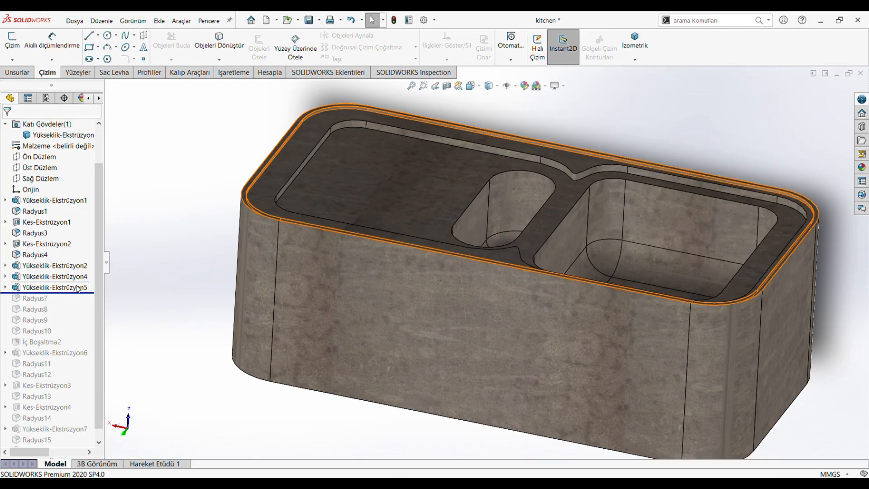
left_click(77, 285)
left_click(92, 262)
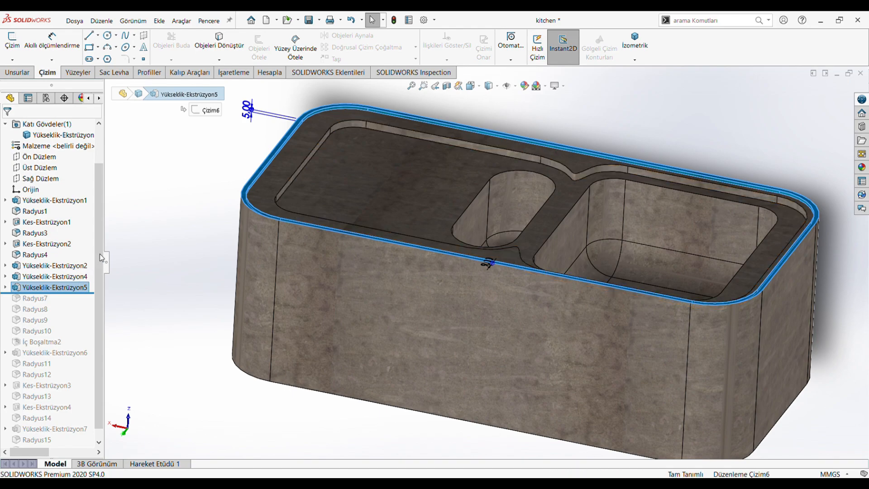
left_click(474, 89)
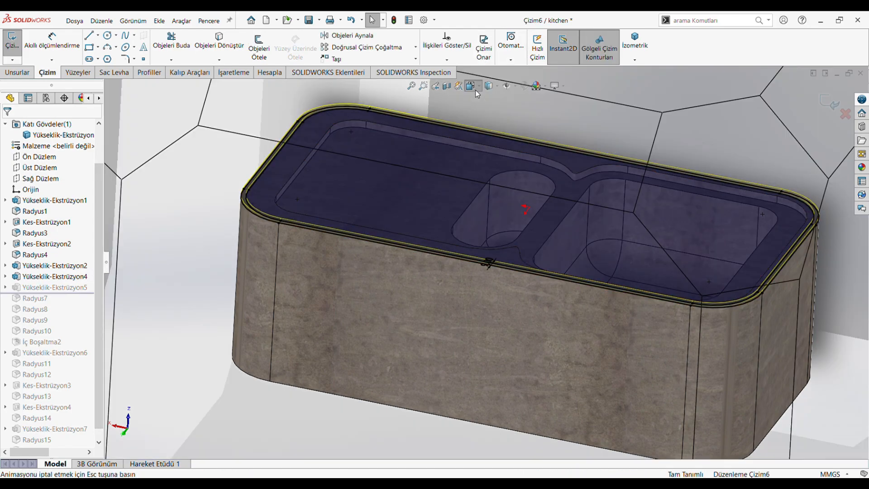
left_click(370, 243)
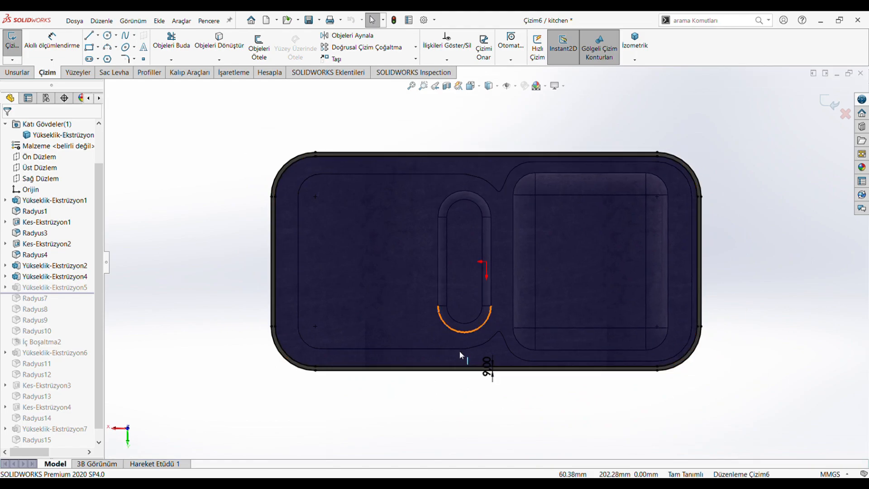
scroll(484, 357, "down", 3)
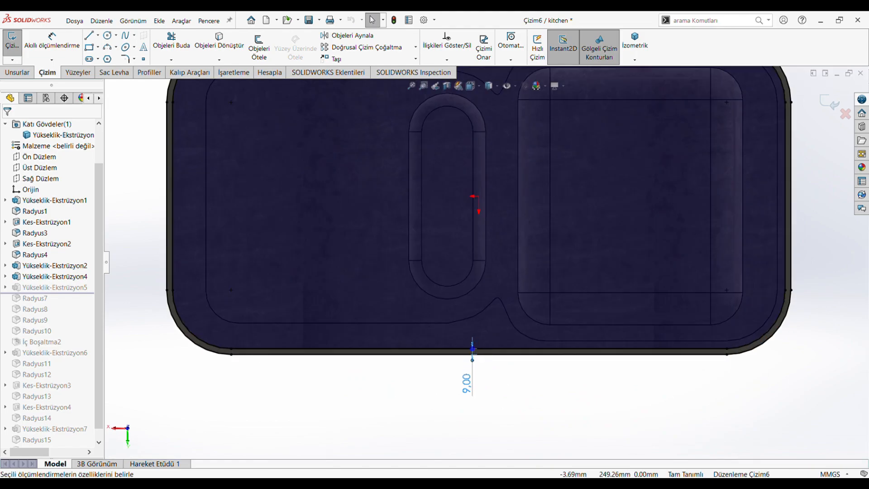
scroll(481, 235, "up", 4)
scroll(593, 161, "down", 1)
left_click(818, 104)
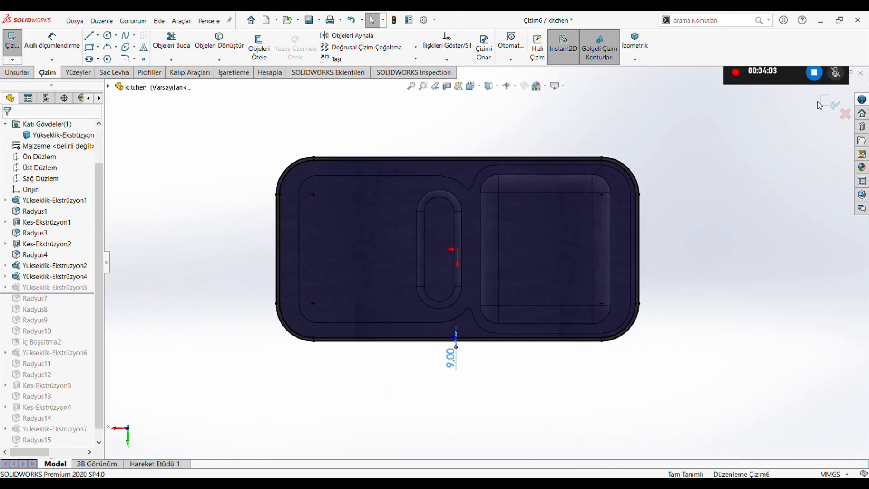
left_click(828, 103)
Review the extrusion depth and direction settings of the thin rim Yükseklik-Ekstrüzyon5 on the model.
left_click(70, 289)
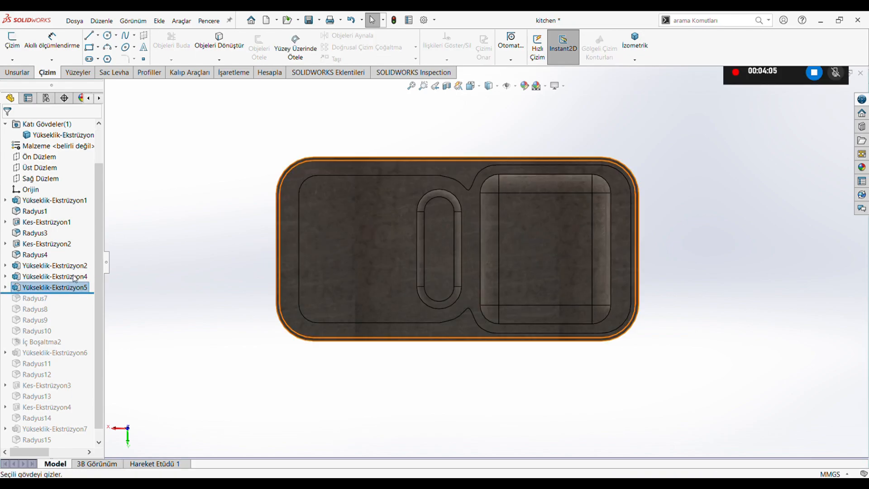
left_click(77, 268)
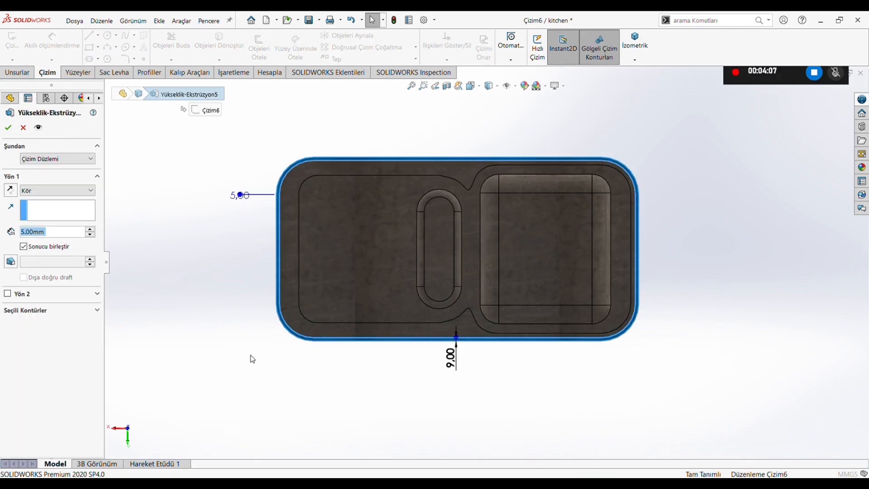
middle_click_drag(248, 357, 265, 198)
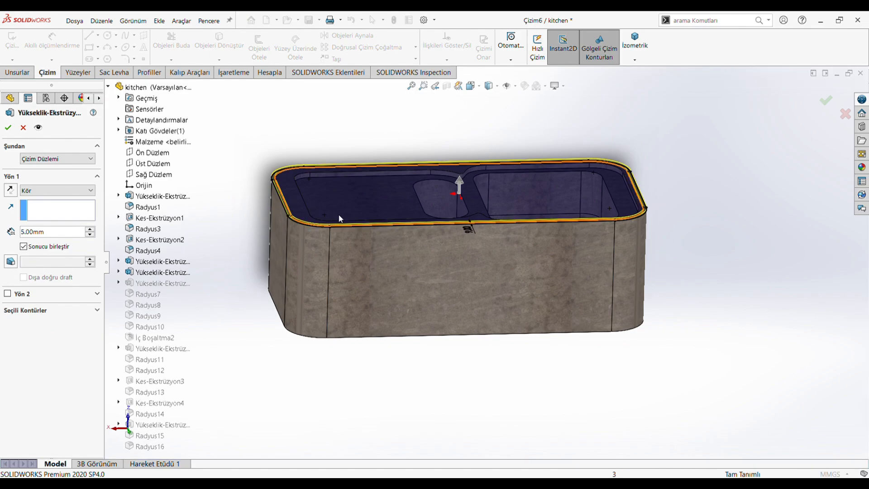
scroll(281, 186, "down", 3)
left_click(54, 234)
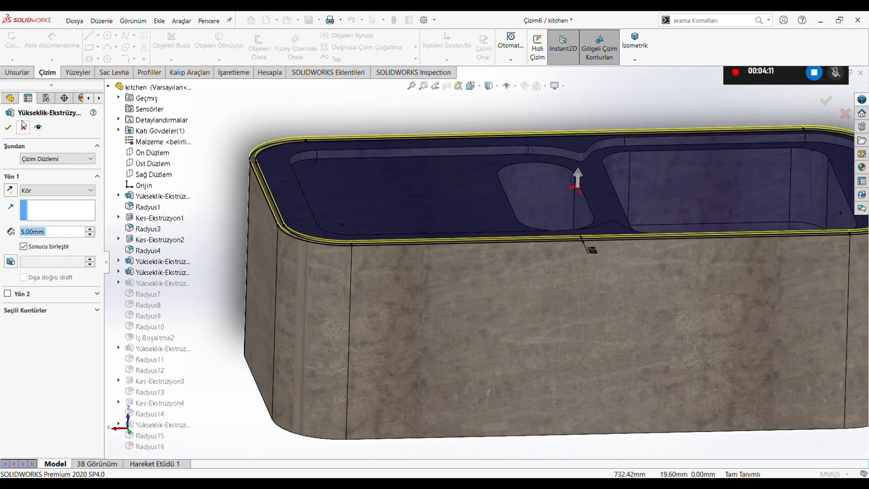
left_click(9, 127)
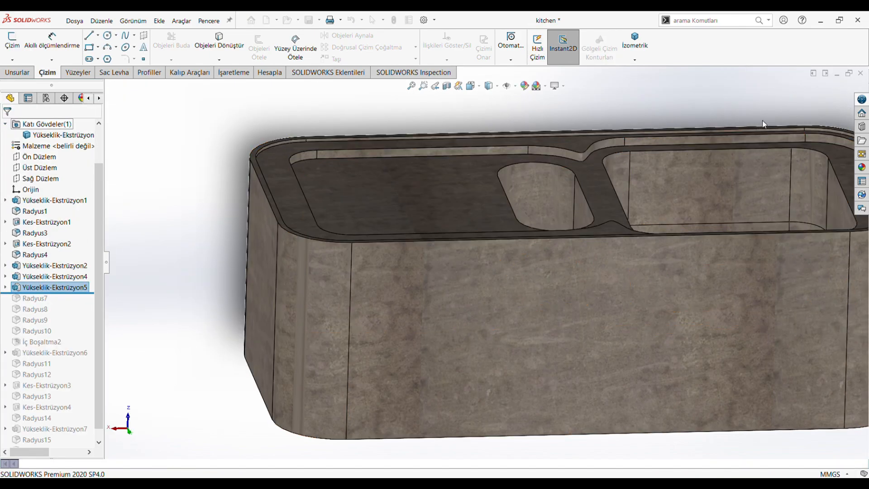
Roll the feature history forward past Radyus7 and review the rim fillet up close, including its selected edges and radius.
left_click_drag(68, 293, 68, 305)
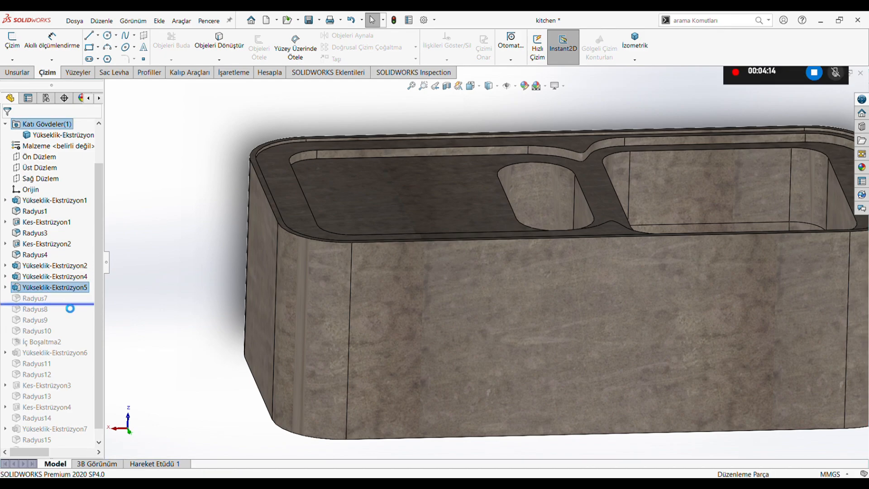
left_click(44, 299)
scroll(294, 143, "down", 1)
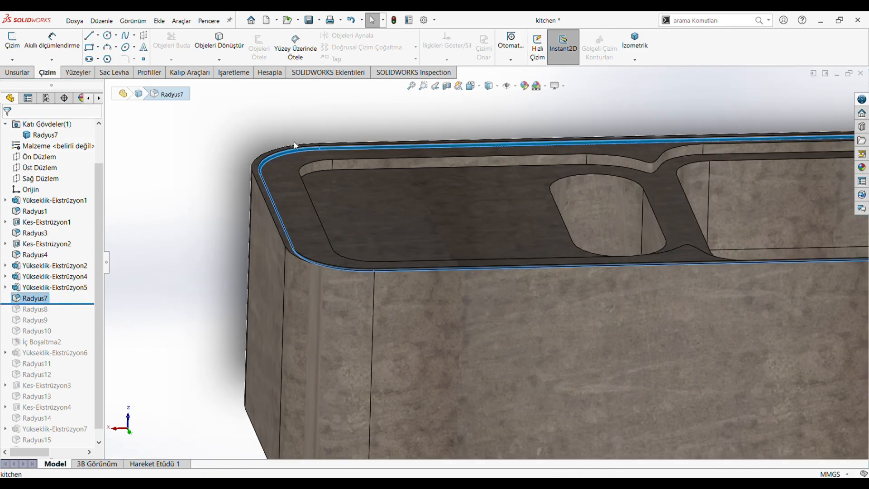
scroll(311, 168, "up", 1)
scroll(336, 145, "down", 3)
scroll(452, 235, "down", 2)
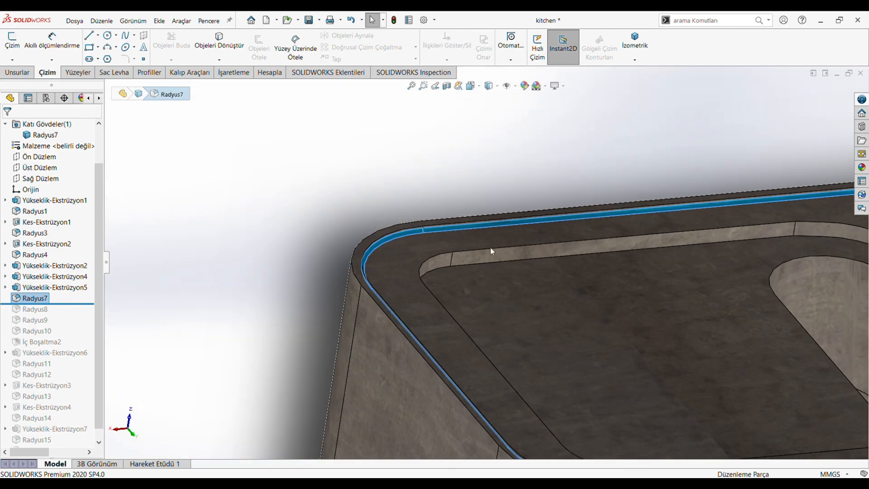
scroll(490, 248, "up", 3)
scroll(681, 361, "down", 1)
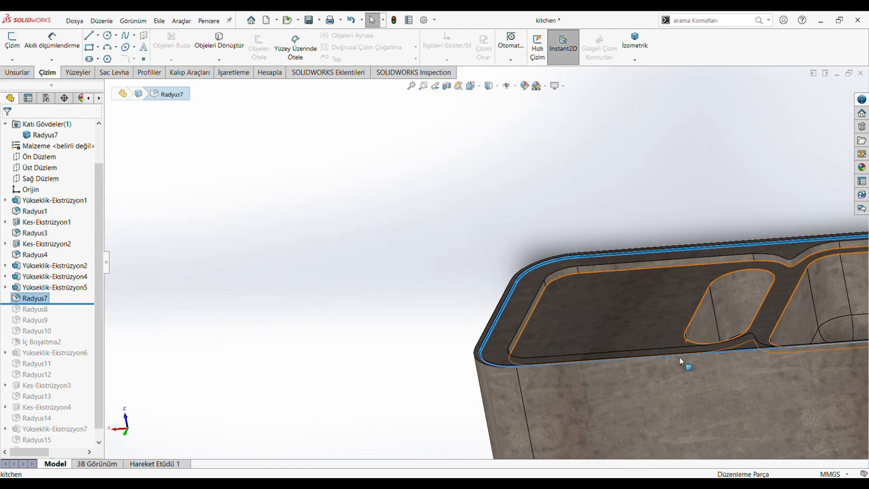
scroll(680, 360, "up", 3)
middle_click_drag(605, 361, 541, 332)
scroll(722, 422, "down", 1)
scroll(677, 349, "down", 1)
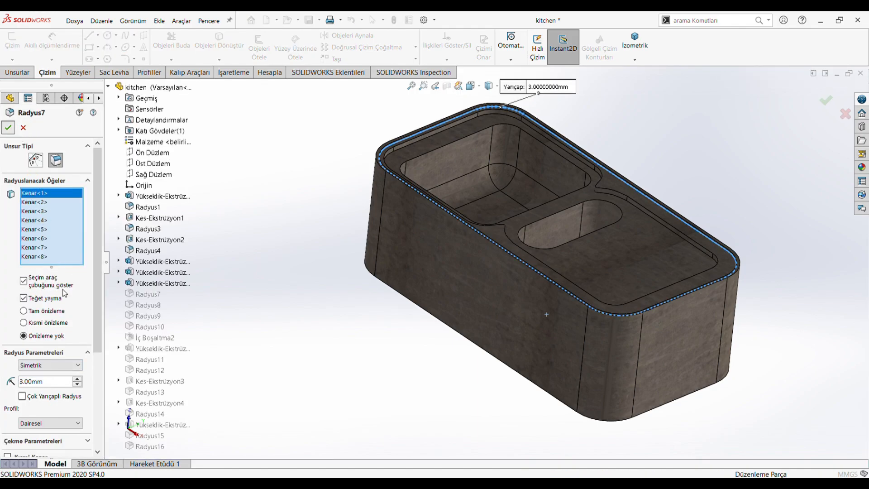
Roll the feature history forward past Radyus8 and review the fillet's selected edge loop and radius.
key("Return")
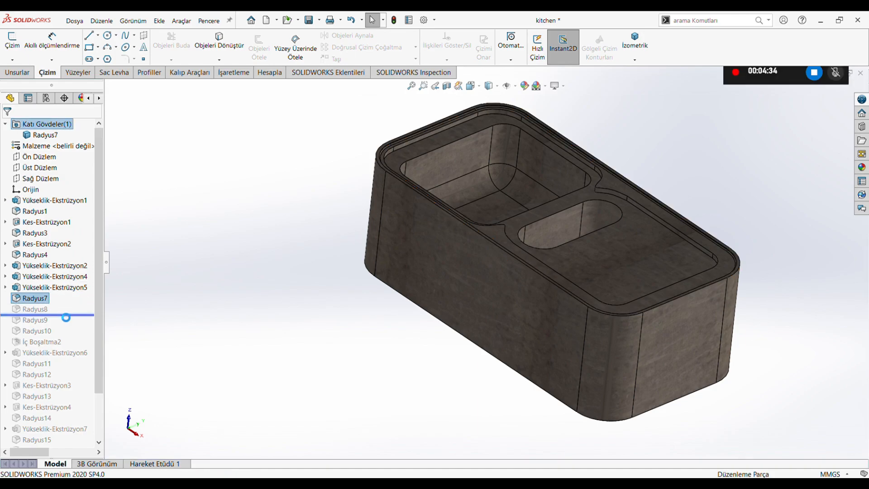
left_click(36, 308)
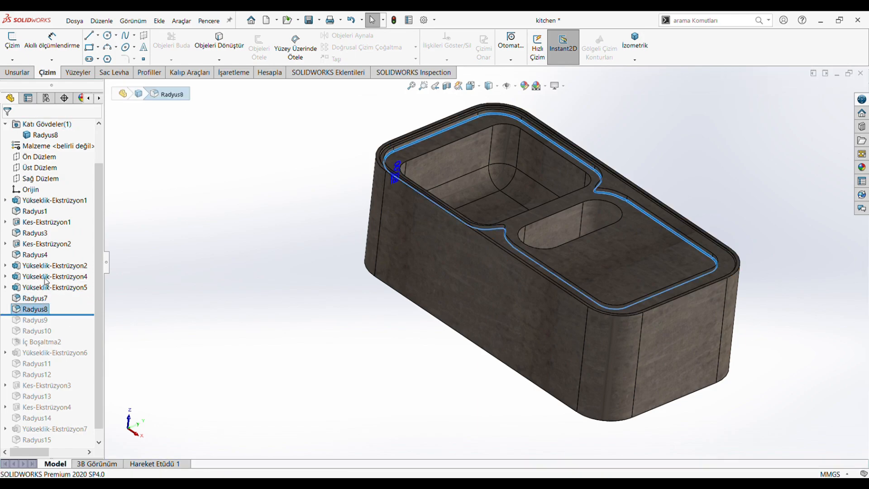
left_click(45, 278)
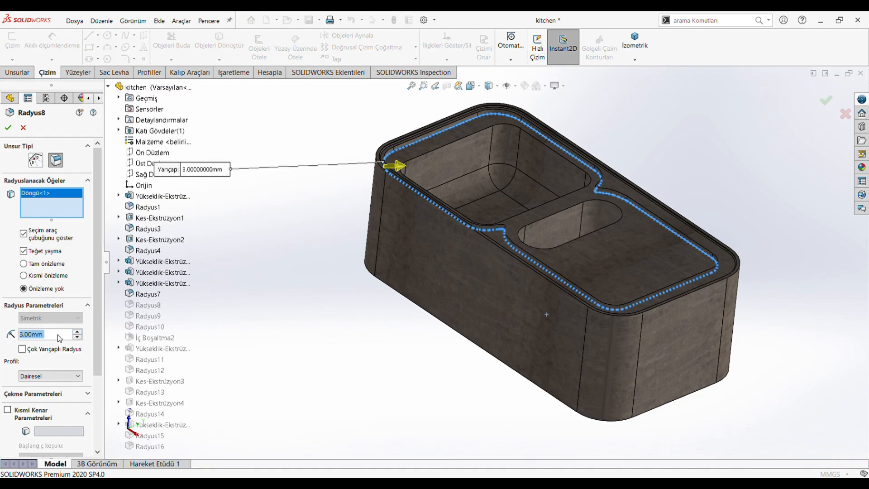
left_click(8, 128)
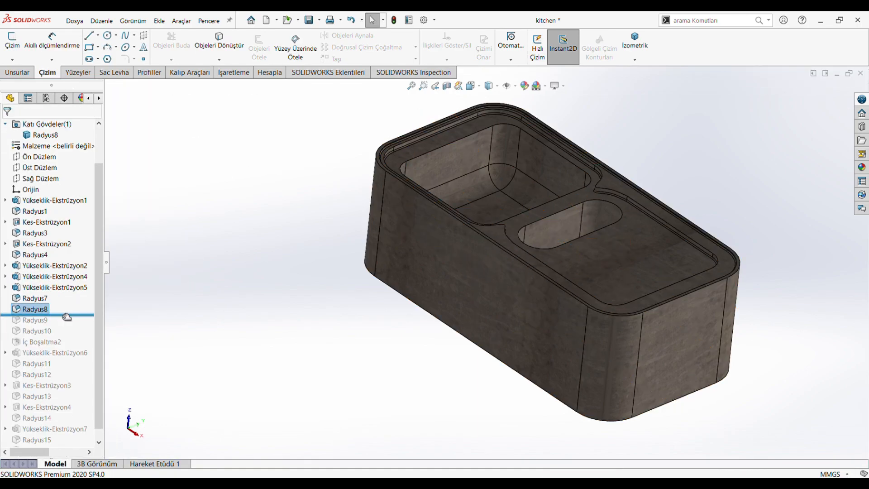
Roll the feature history forward past Radyus9 and review the inner rim fillet's selected edges and radius.
left_click_drag(67, 317, 67, 324)
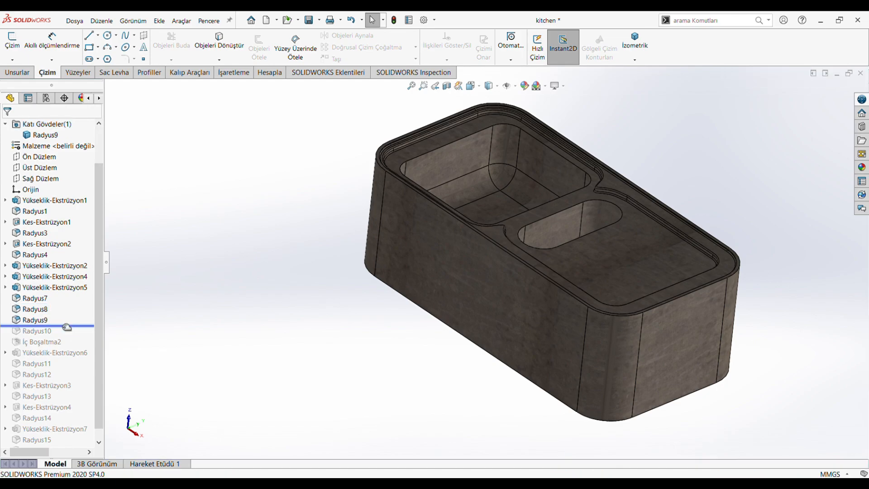
left_click(45, 322)
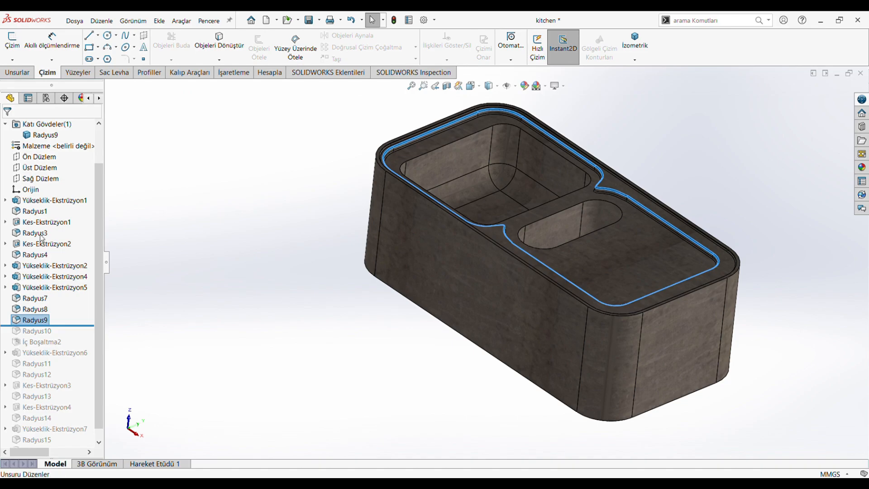
left_click(603, 175)
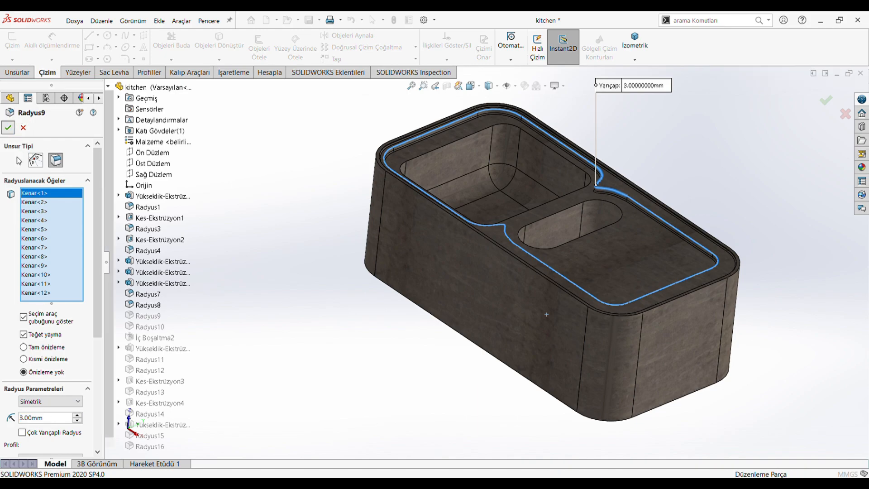
left_click(8, 127)
Roll the feature history forward past Radyus10 and review the basin opening fillet up close, including its selected edges and radius.
scroll(94, 325, "down", 1)
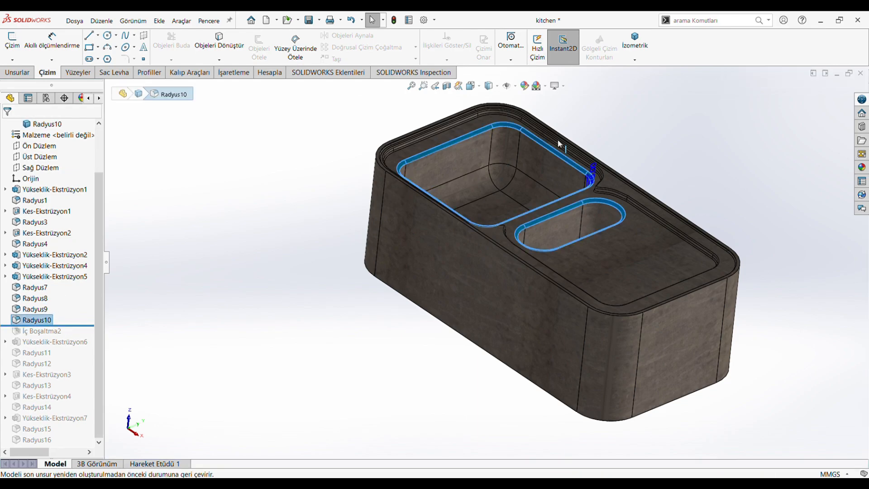
scroll(628, 145, "down", 3)
middle_click_drag(637, 166, 620, 184)
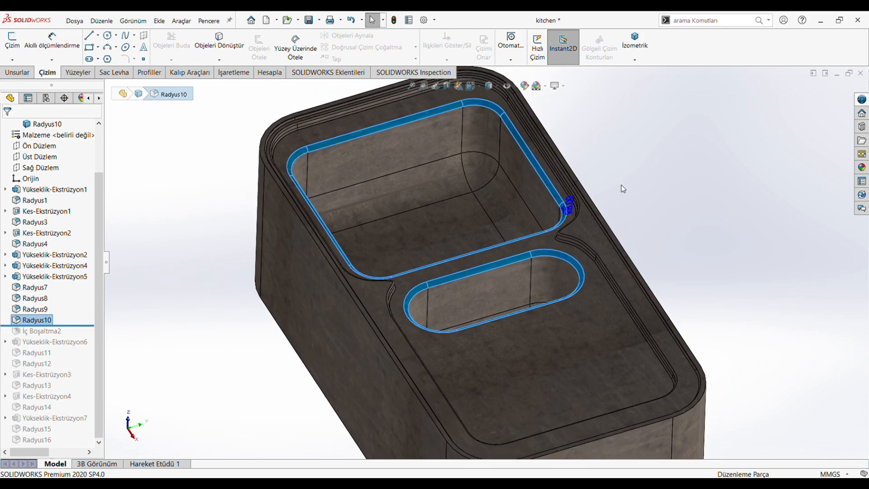
left_click(49, 323)
left_click(54, 325)
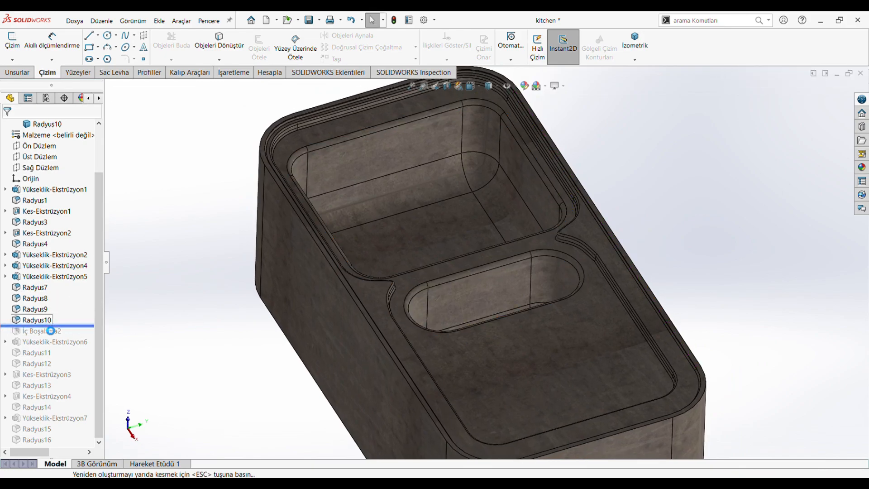
left_click(45, 323)
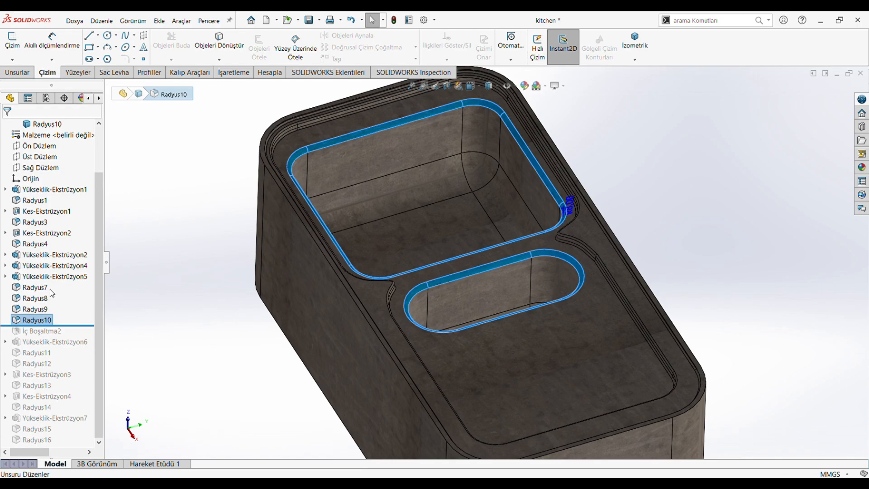
left_click(88, 293)
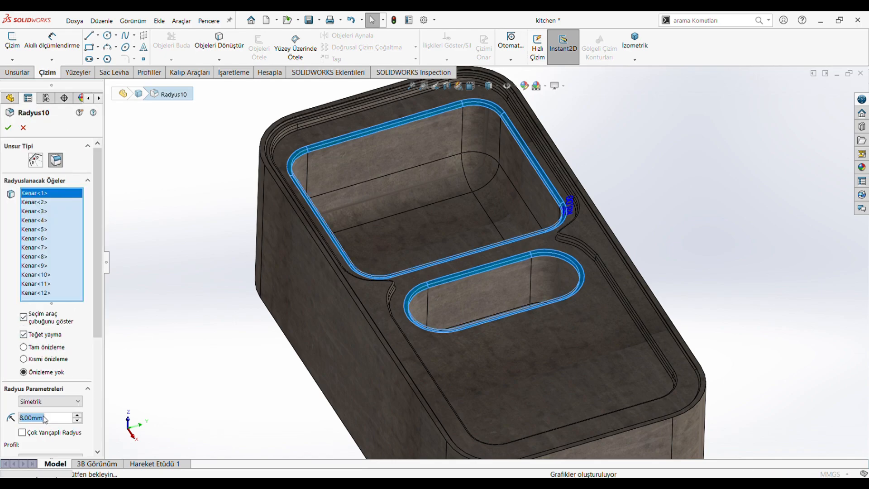
left_click(7, 128)
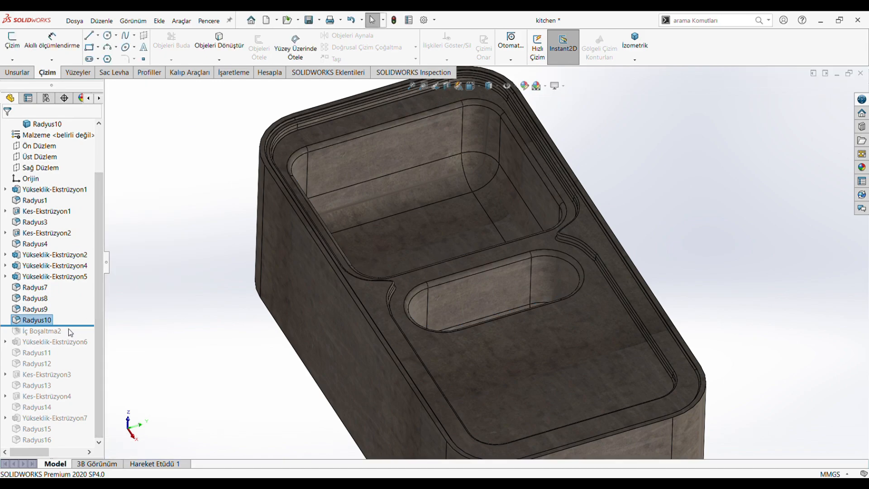
Roll the feature history forward past the shell İç Boşaltma2, inspect the hollowed sink from the side and open the shell's settings.
left_click_drag(69, 326, 72, 336)
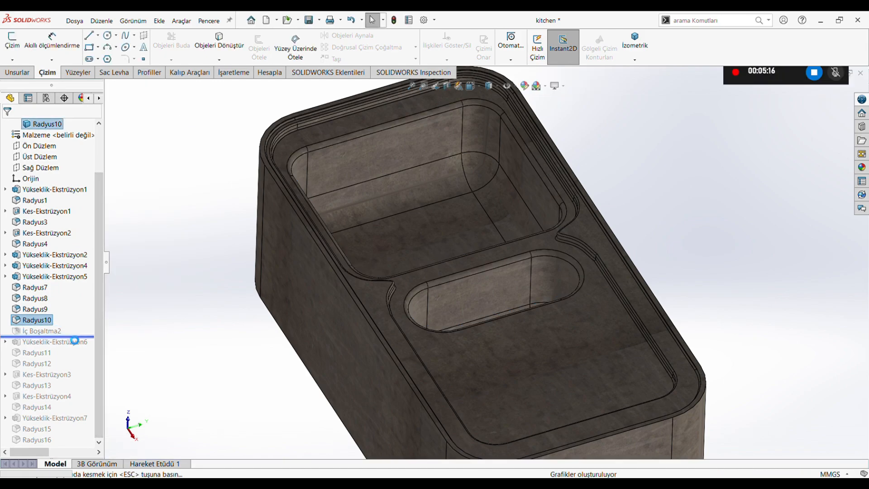
scroll(219, 332, "up", 2)
middle_click_drag(338, 357, 202, 310)
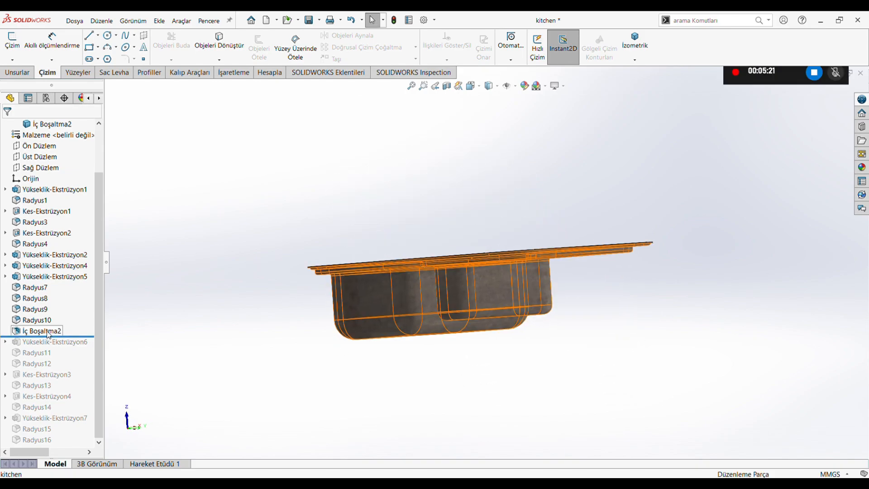
left_click(40, 330)
left_click(58, 310)
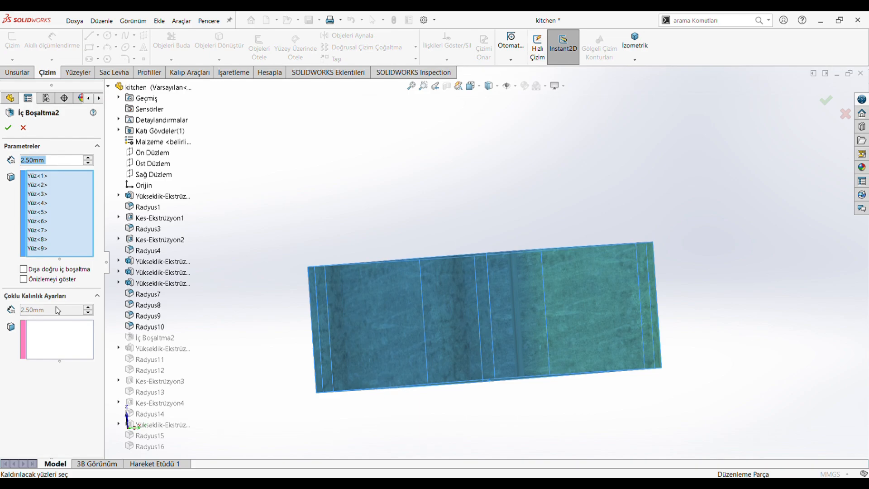
key("ctrl+7")
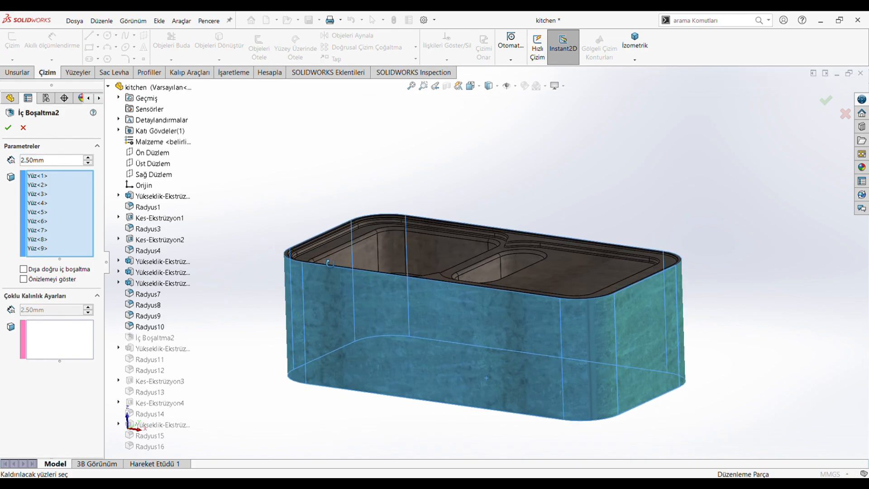
Go through the shell's removed faces one by one and review its wall thickness and the hollowed result.
left_click(45, 176)
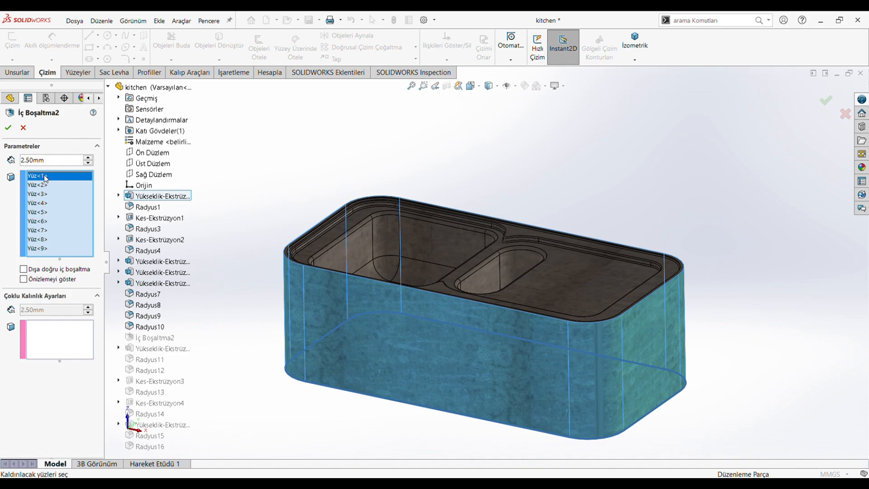
key("Down")
key("Down")
key("Down")
key("Down")
key("Down")
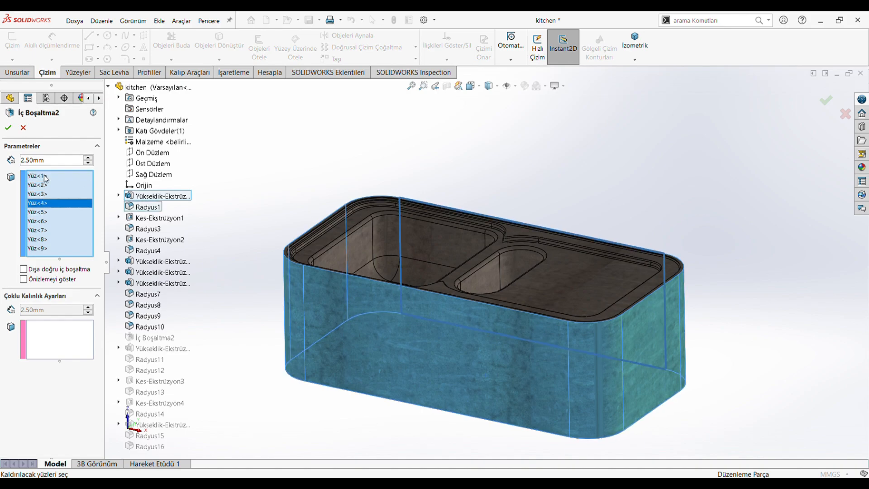
key("Down")
key("Down")
key("Down")
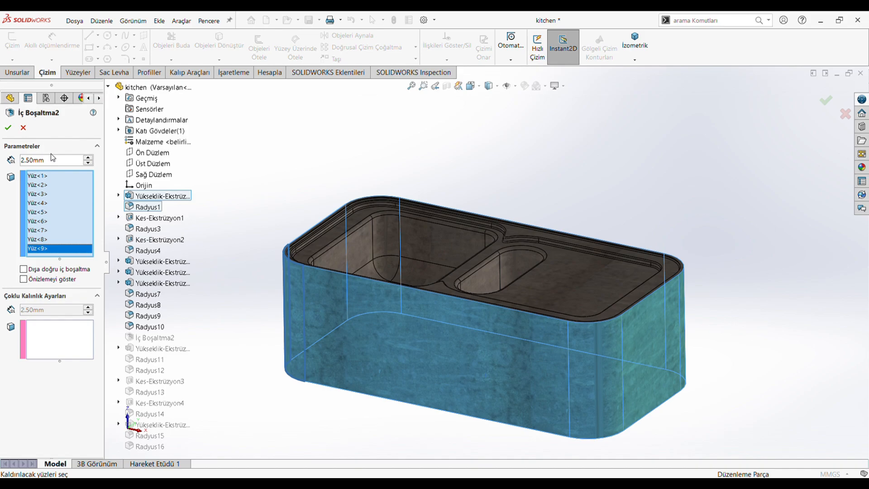
double_click(51, 158)
middle_click_drag(486, 394, 509, 412)
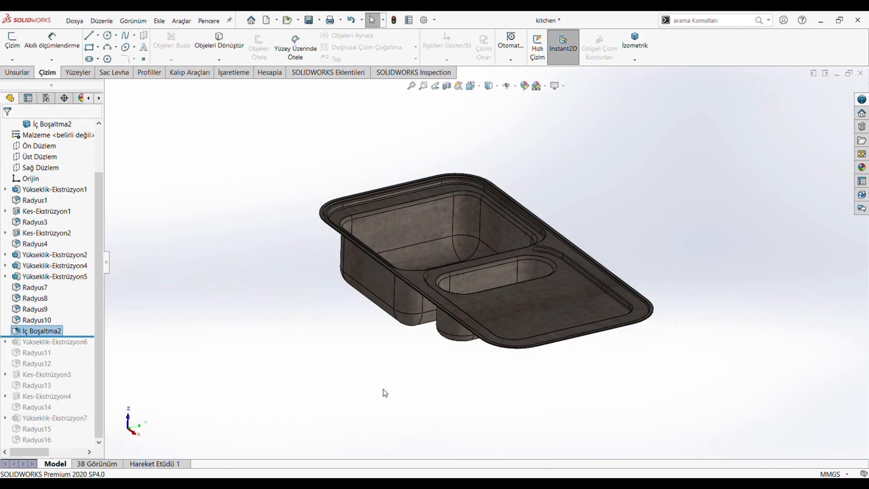
Roll the feature history forward past Yükseklik-Ekstrüzyon6 and open its drainer slot sketch Çizim7 face-on.
left_click_drag(80, 335, 85, 347)
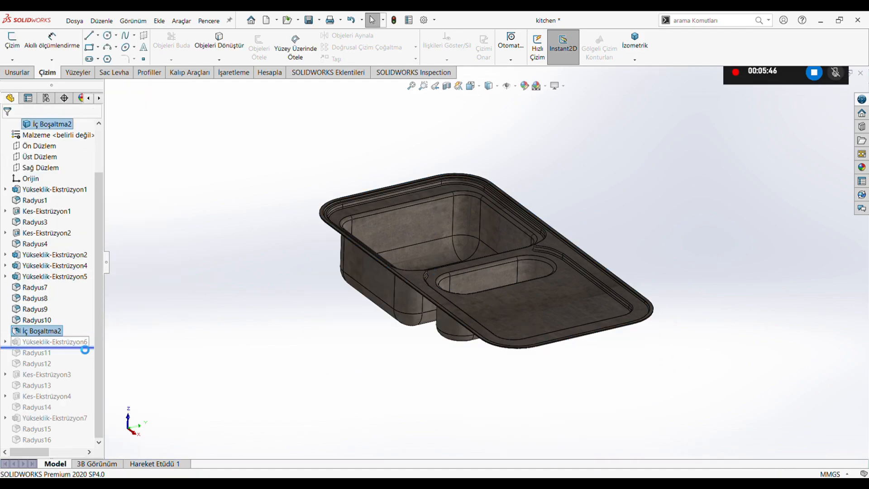
left_click(51, 341)
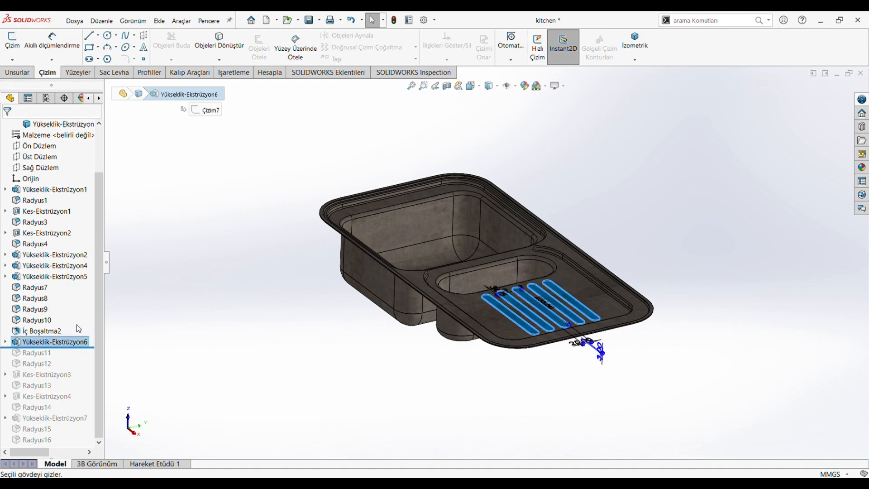
left_click(85, 320)
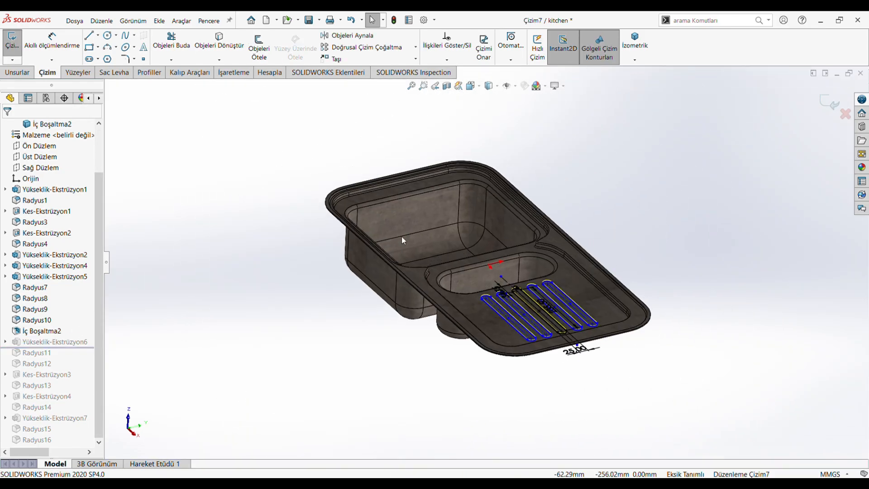
scroll(471, 407, "down", 6)
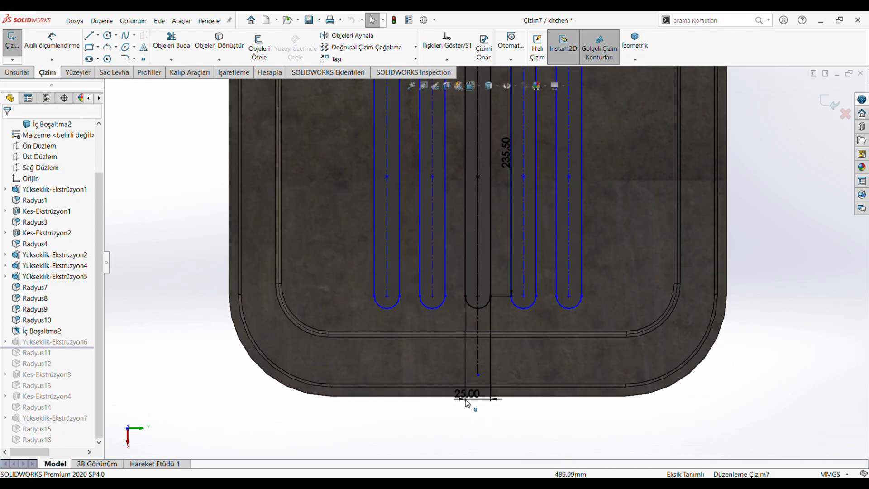
Reposition the slot width and upper offset dimensions in Çizim7 and review the slot length and pattern count.
left_click_drag(467, 402, 471, 346)
left_click(505, 153)
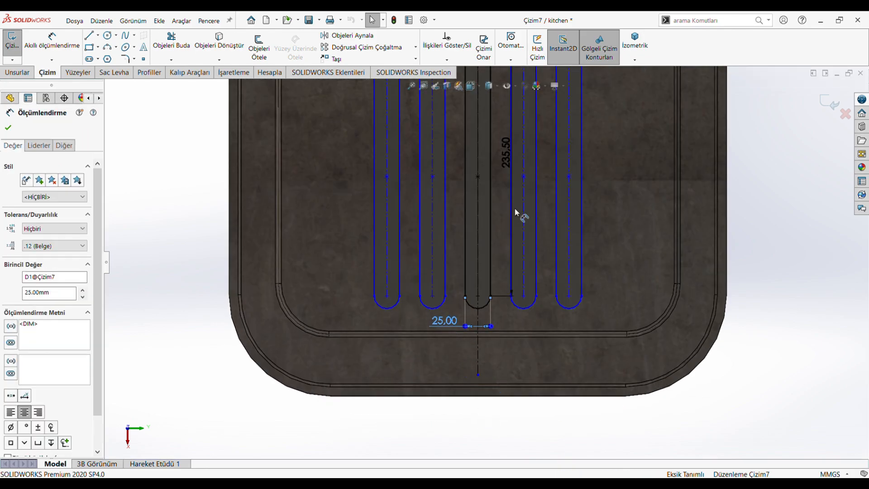
scroll(510, 212, "up", 3)
scroll(496, 144, "down", 2)
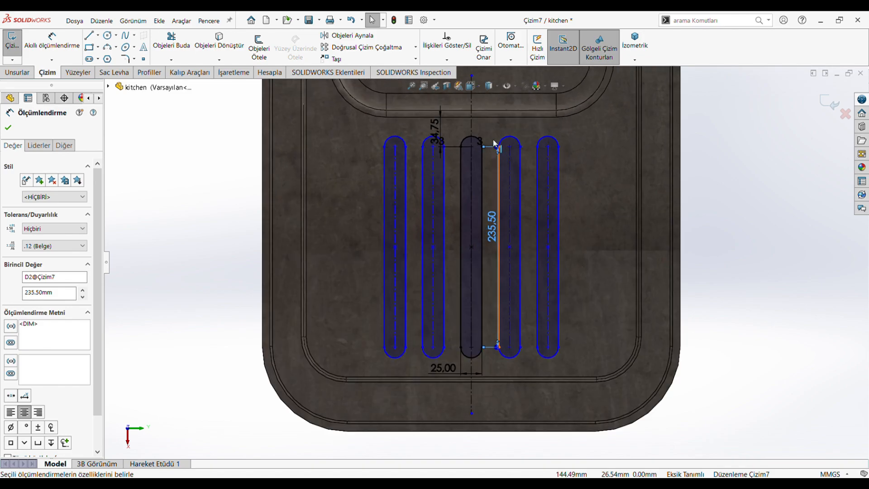
left_click_drag(439, 125, 489, 136)
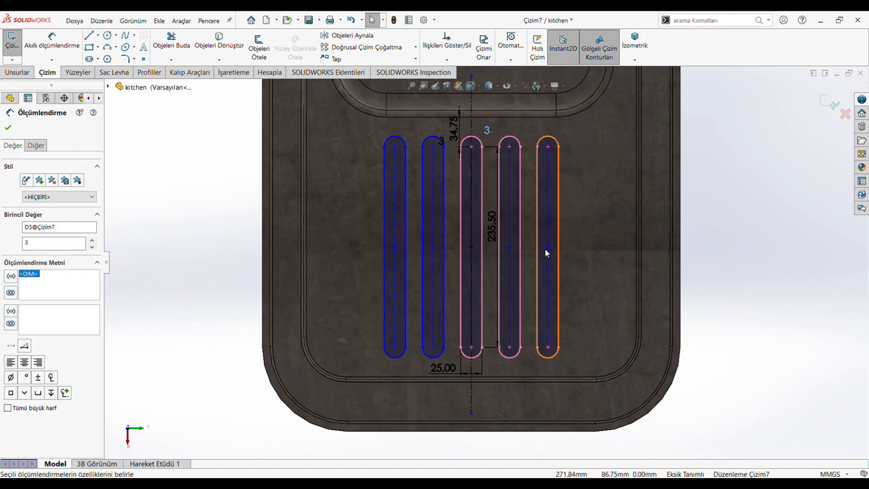
left_click(186, 215)
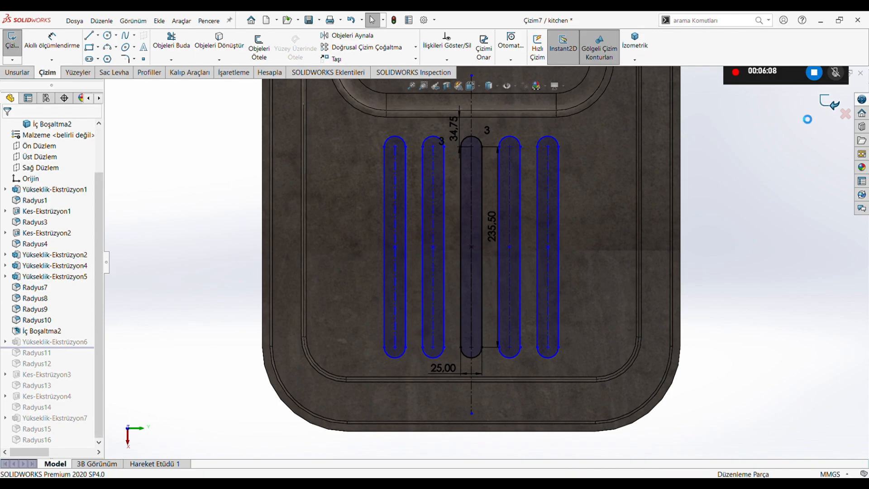
Review the end condition, depth and direction of the drainer rib extrusion Yükseklik-Ekstrüzyon6 on the tilted model.
left_click(61, 344)
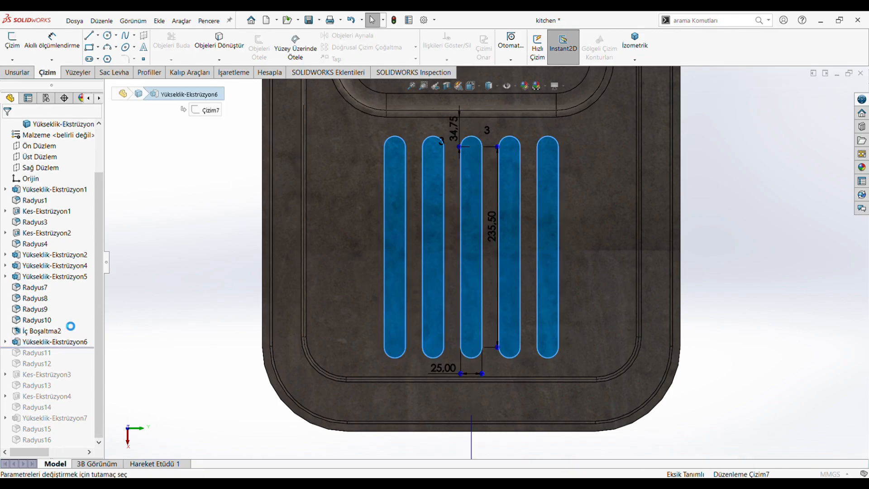
mouse_move(191, 336)
middle_mouse_down()
mouse_move(193, 253)
mouse_move(319, 328)
middle_mouse_up()
scroll(357, 360, "up", 5)
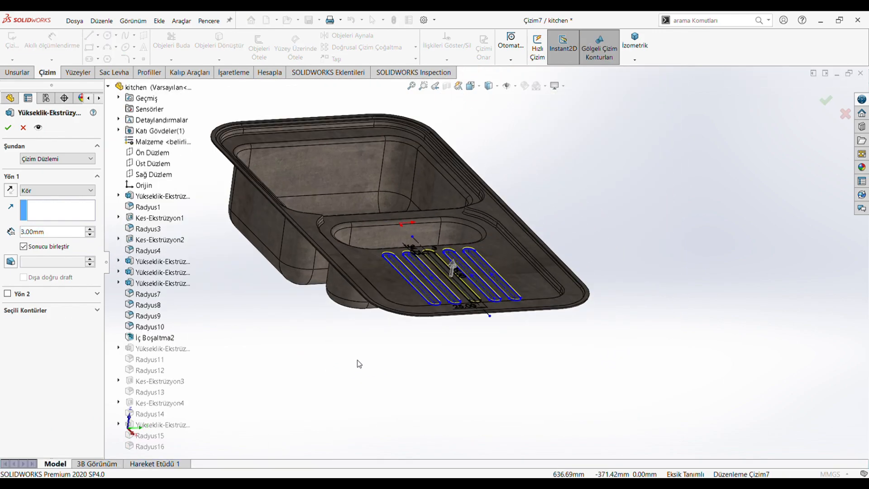
mouse_move(357, 360)
middle_mouse_down()
mouse_move(321, 312)
mouse_move(361, 339)
mouse_move(357, 353)
middle_mouse_up()
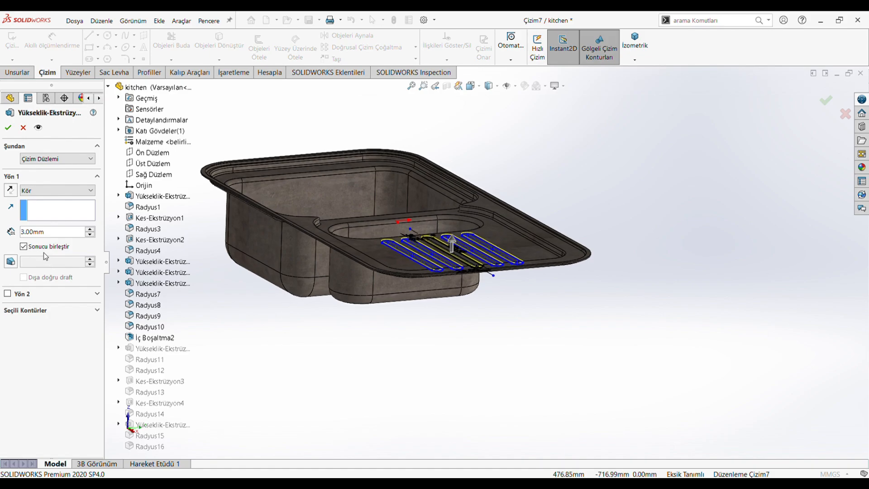
left_click(53, 235)
left_click(8, 127)
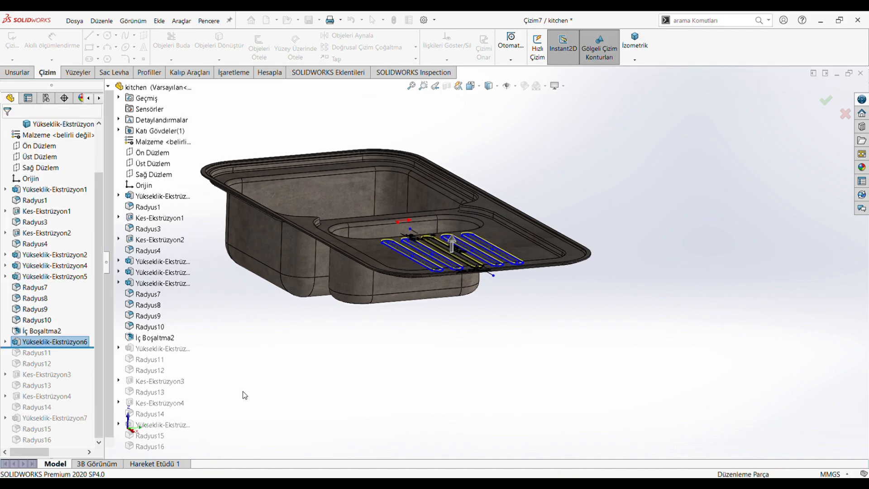
Roll the feature history forward past Radyus11 and review the drainer slot edges selected for the fillet.
middle_click_drag(316, 315, 311, 315)
scroll(230, 207, "up", 2)
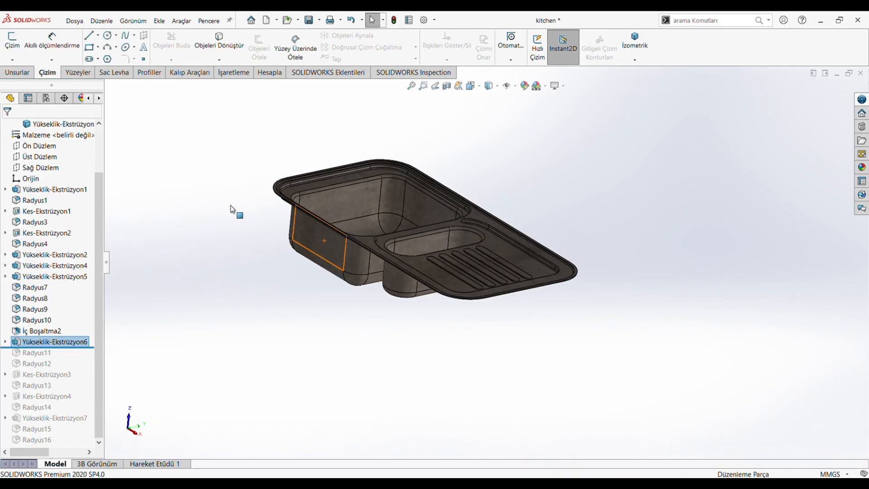
scroll(230, 207, "down", 1)
left_click_drag(9, 353, 8, 358)
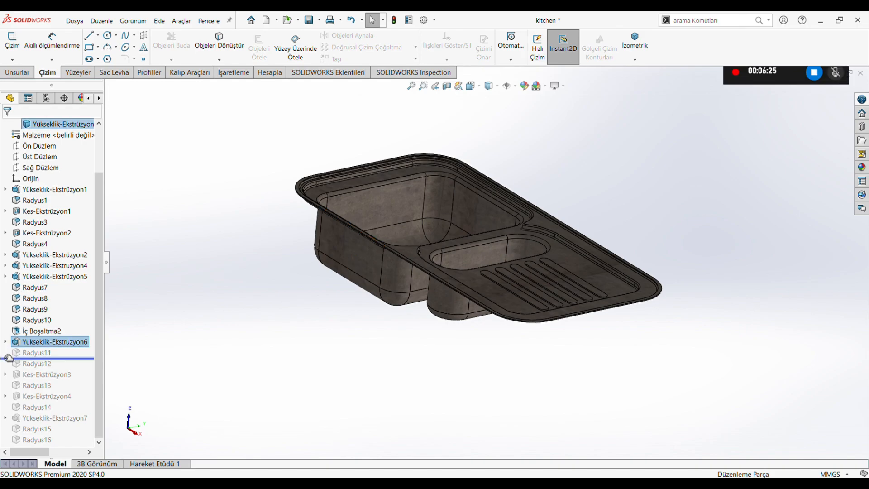
left_click(37, 355)
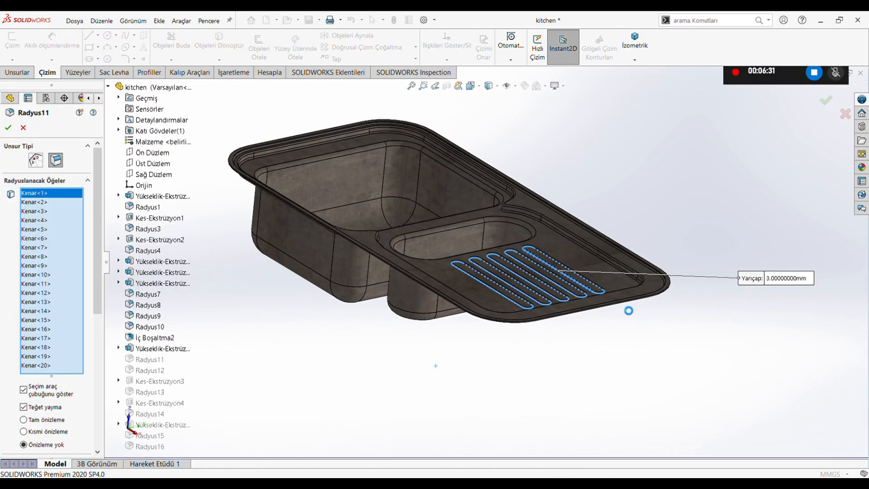
scroll(619, 312, "down", 5)
middle_click_drag(570, 309, 575, 295)
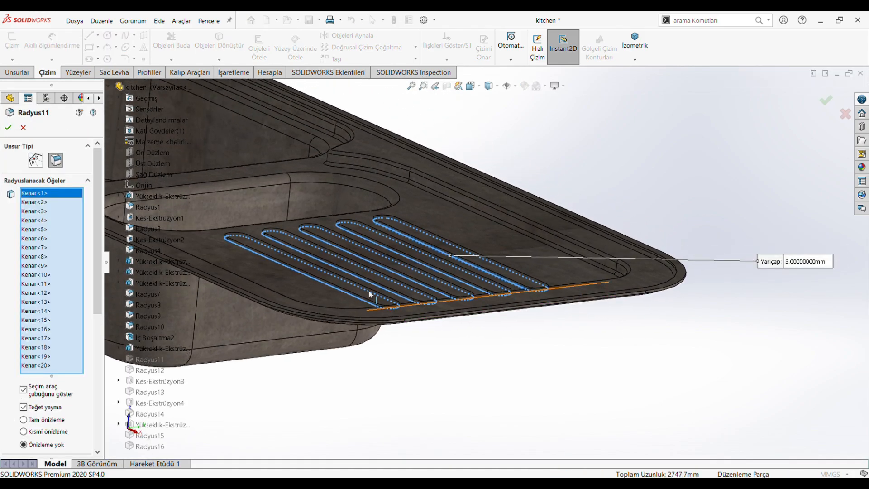
left_click(8, 128)
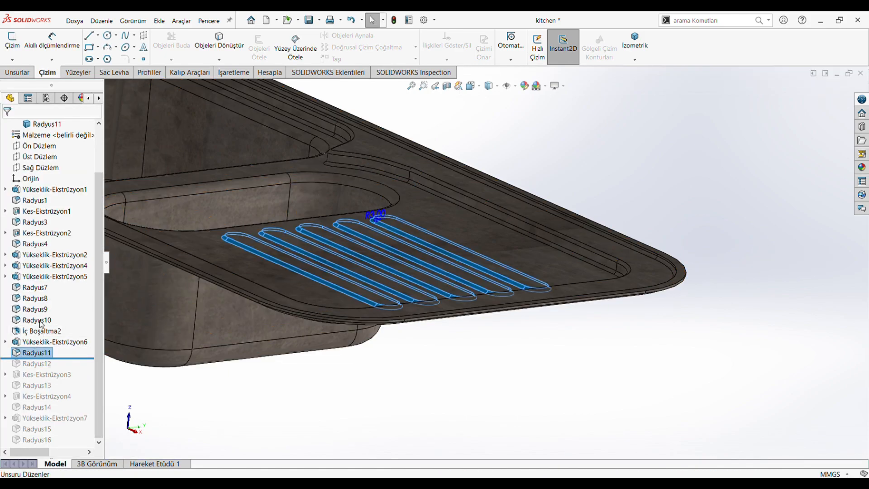
Reopen the fillet Radyus11 and review its radius, symmetry and profile settings.
key("F2")
left_click(63, 353)
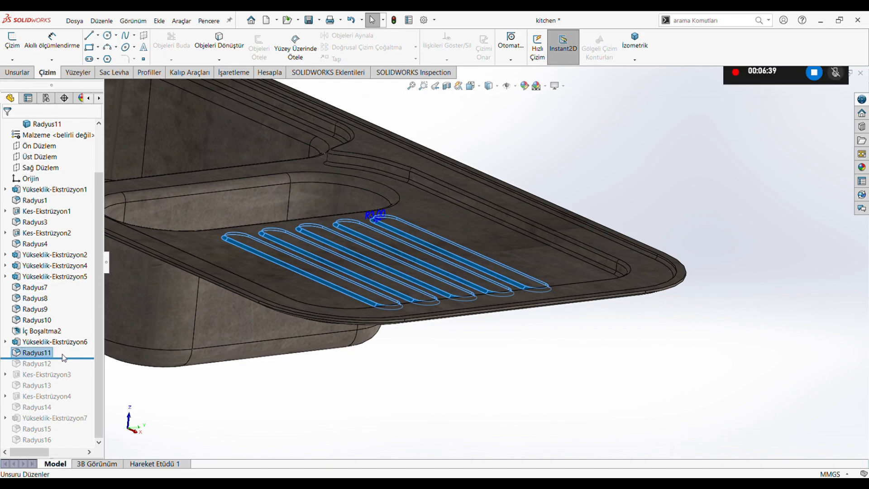
left_click(52, 355)
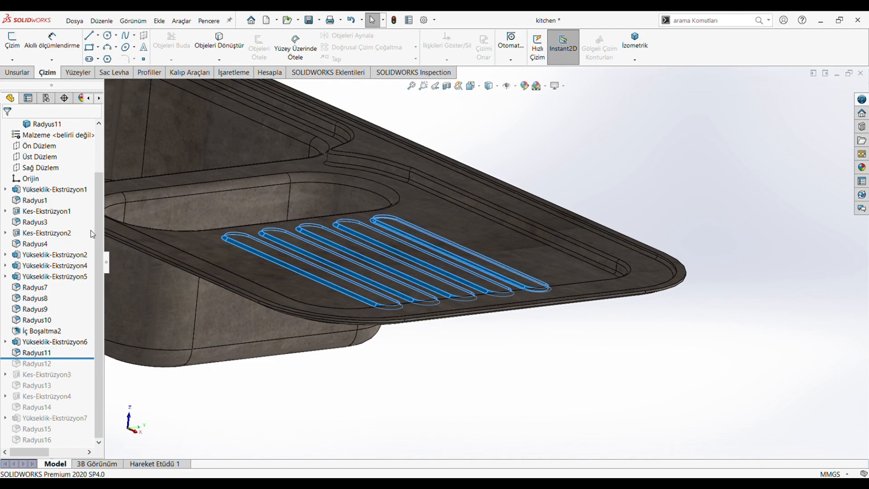
left_click_drag(99, 220, 97, 333)
left_click(48, 274)
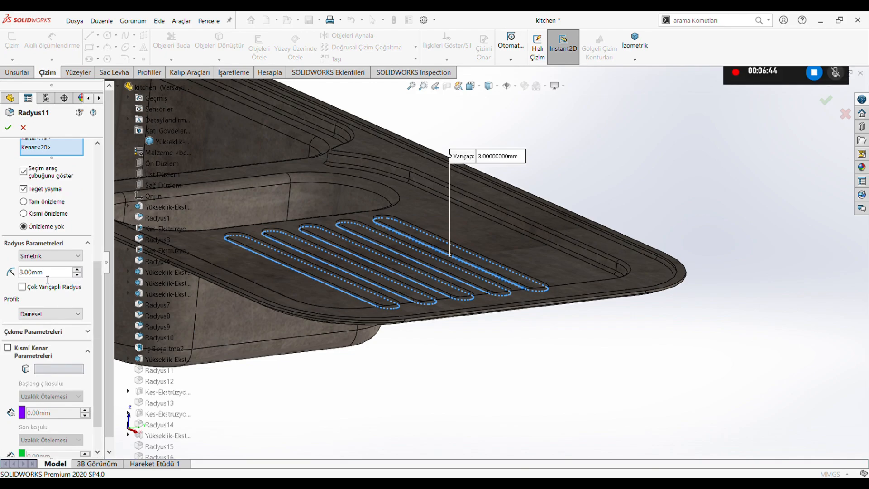
left_click(8, 128)
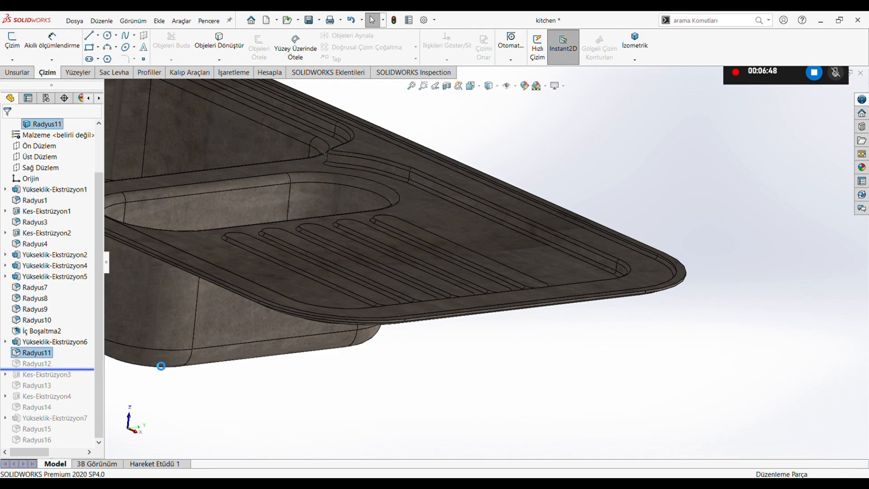
Review the slot faces and radius of fillet Radyus12 and roll the history forward past Kes-Ekstrüzyon3.
left_click(38, 364)
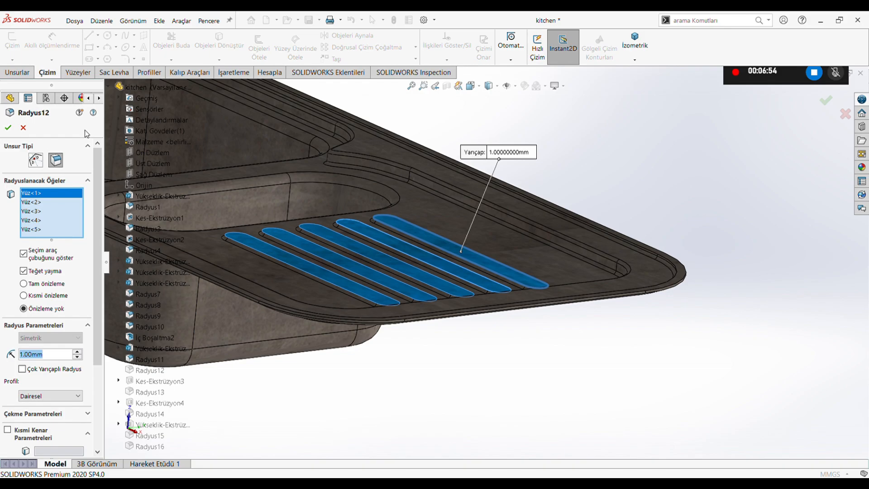
left_click(8, 128)
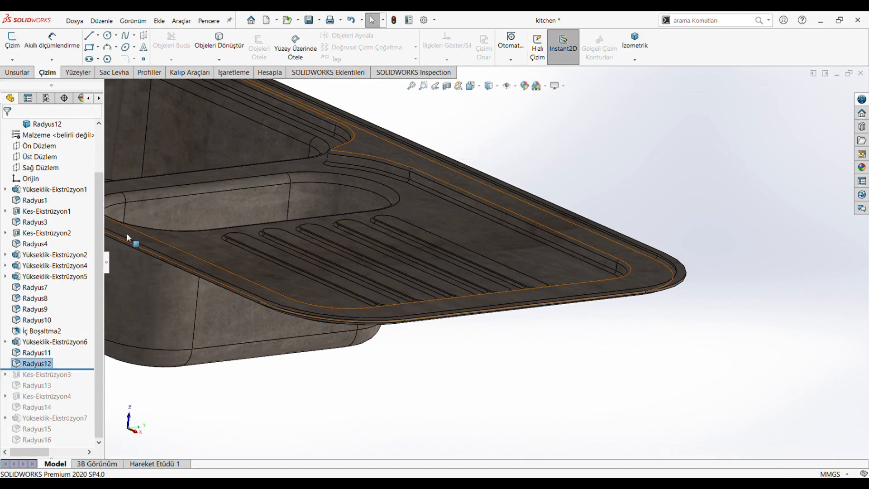
left_click_drag(88, 372, 86, 380)
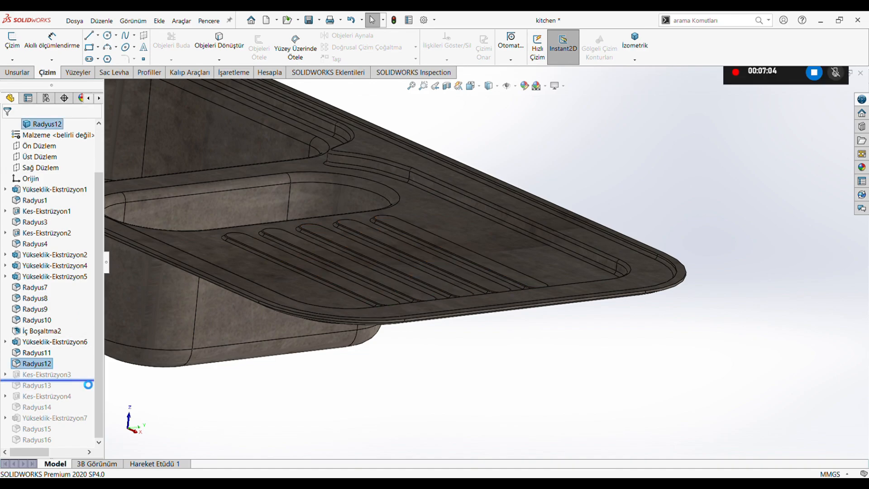
left_click(62, 364)
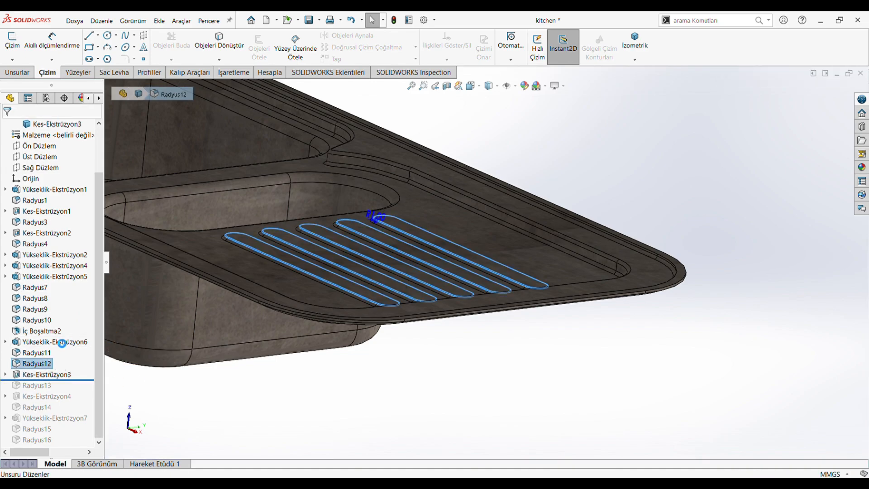
left_click(55, 339)
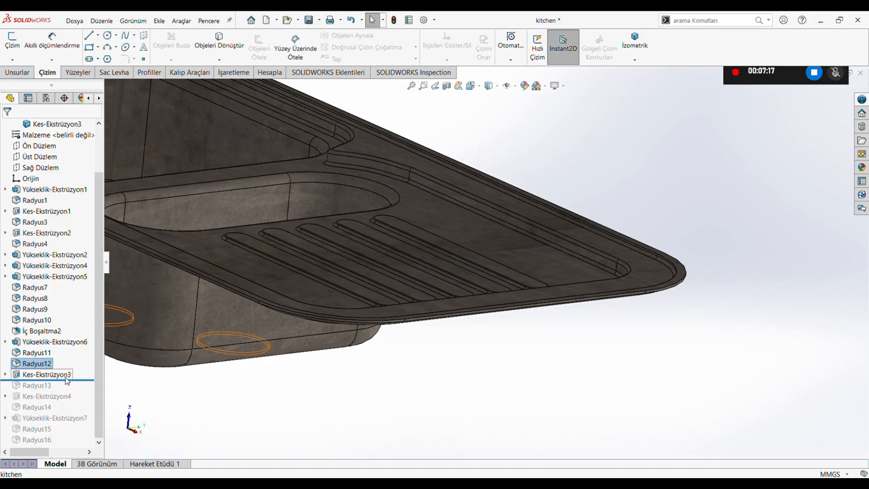
Open the drain hole sketch Çizim8 of Kes-Ekstrüzyon3 and review its two circles from the front view.
left_click(63, 375)
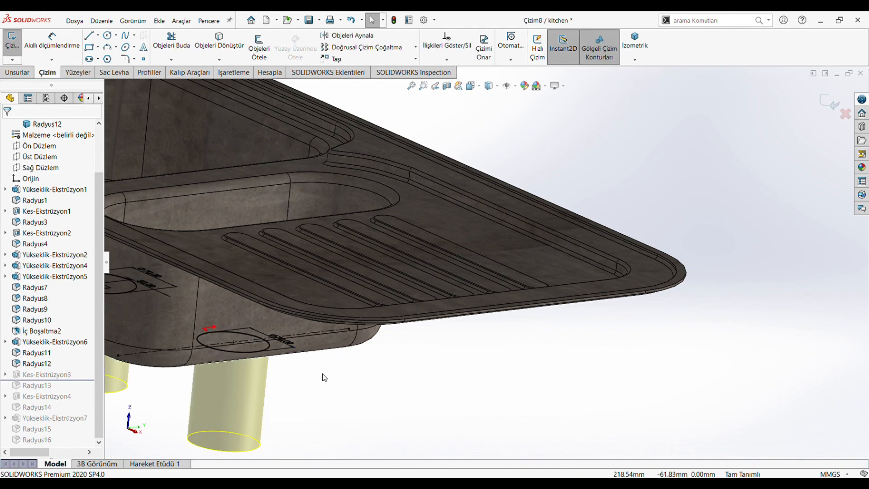
scroll(323, 375, "up", 4)
mouse_move(336, 400)
middle_mouse_down()
mouse_move(368, 386)
mouse_move(368, 313)
mouse_move(370, 407)
middle_mouse_up()
left_click(475, 89)
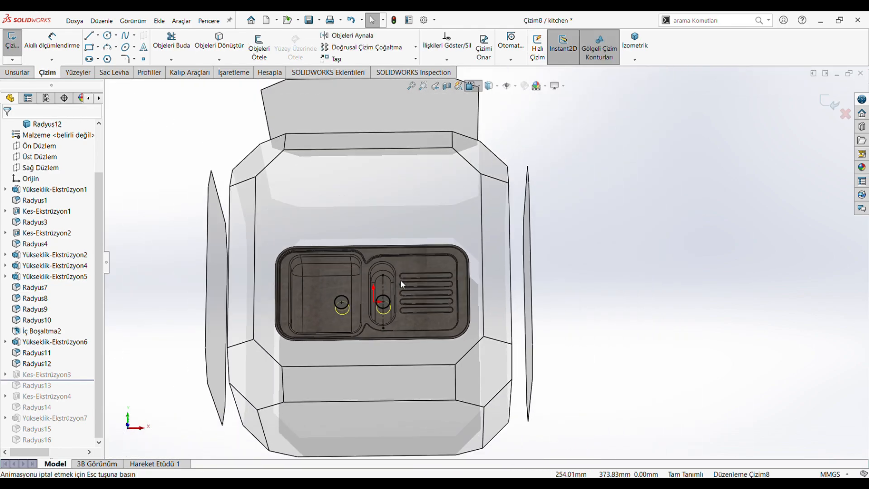
left_click(381, 298)
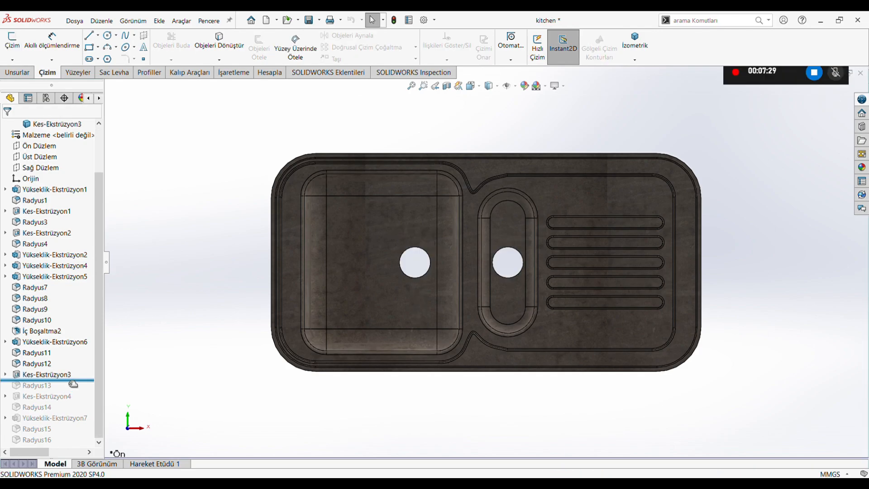
Roll the history forward past Radyus13 and review the drain hole edges and radius of the fillet.
left_click_drag(67, 379, 69, 389)
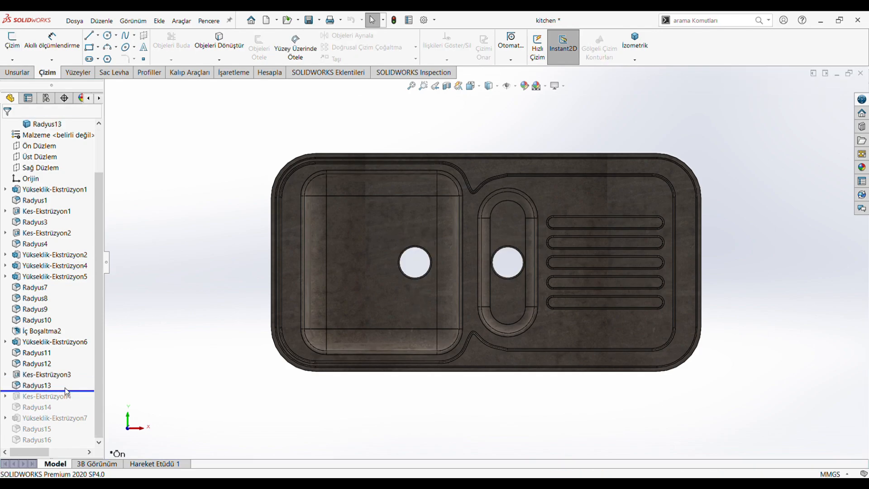
left_click(41, 385)
middle_click_drag(409, 301, 410, 277)
scroll(410, 277, "down", 8)
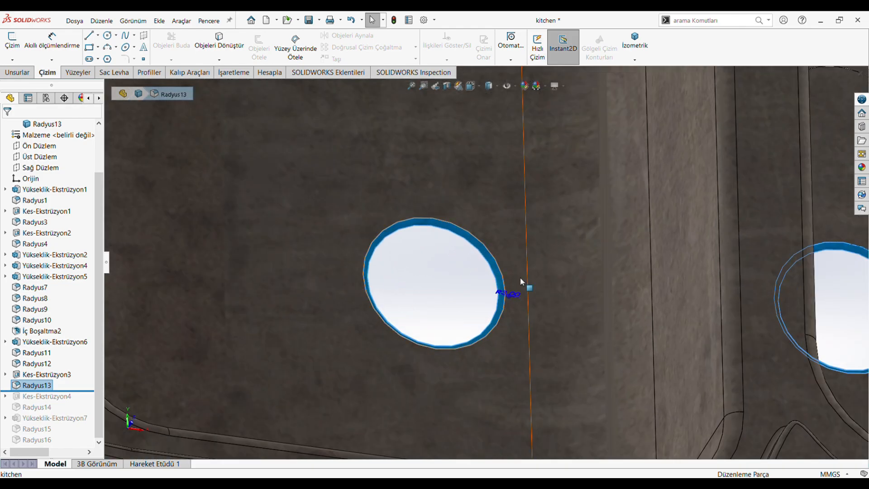
scroll(521, 277, "up", 5)
scroll(701, 295, "down", 3)
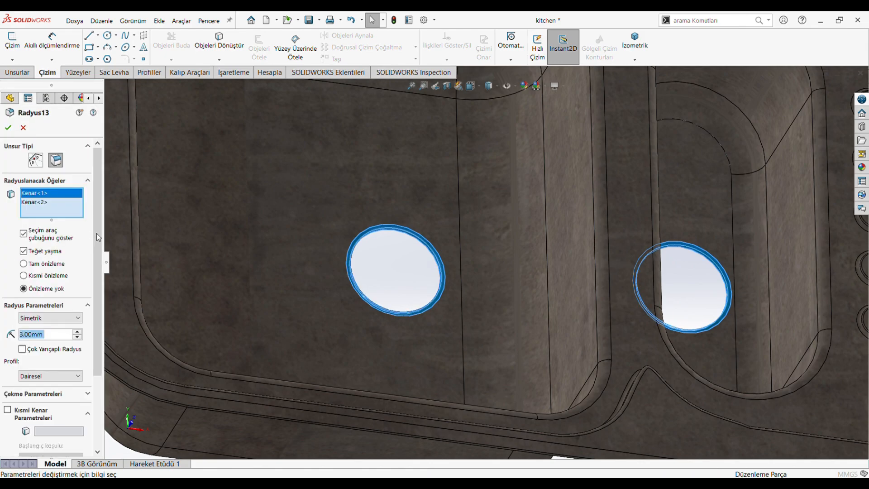
left_click_drag(96, 232, 96, 262)
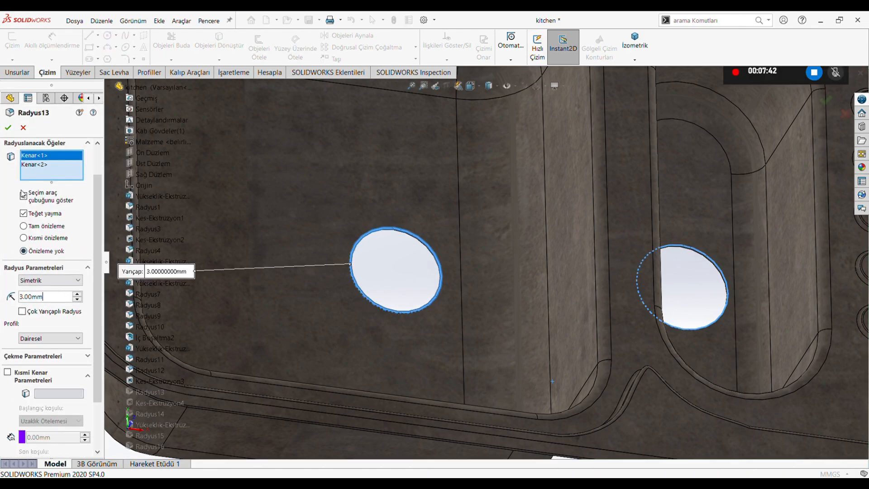
left_click(8, 129)
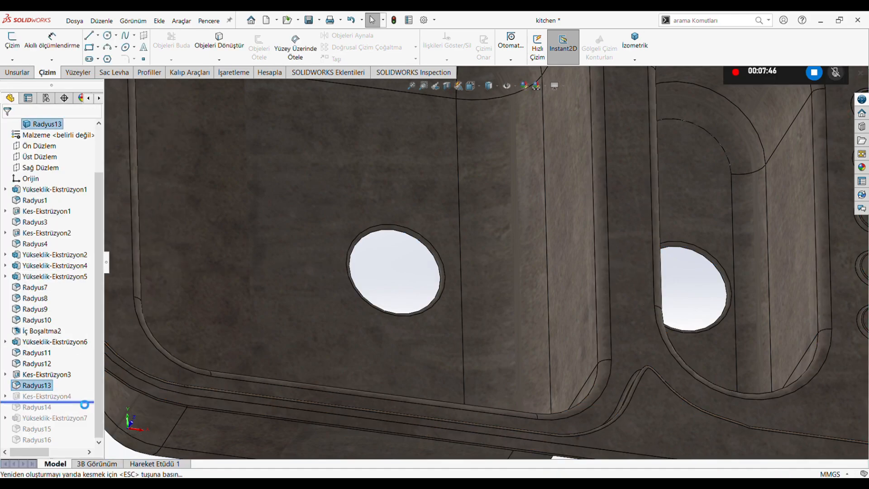
Roll the history forward past Kes-Ekstrüzyon4 and examine the small rim hole's dimensions up close in the front view.
scroll(299, 335, "up", 4)
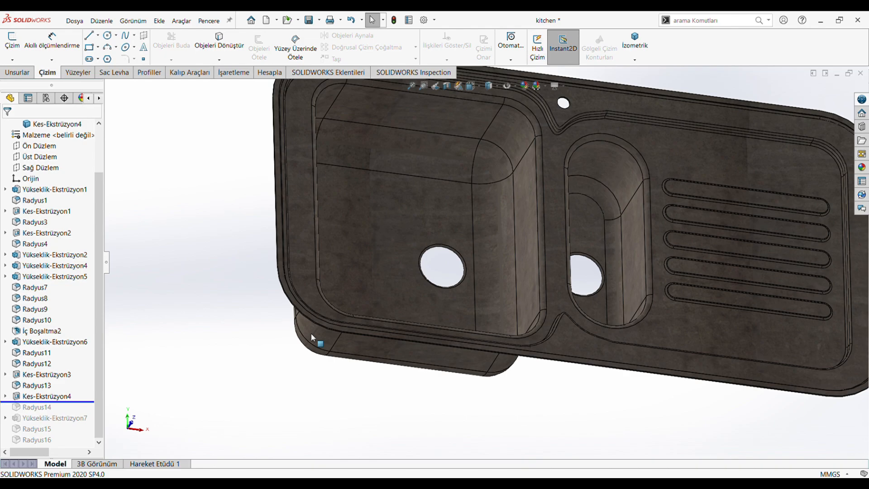
left_click(85, 396)
scroll(488, 255, "up", 3)
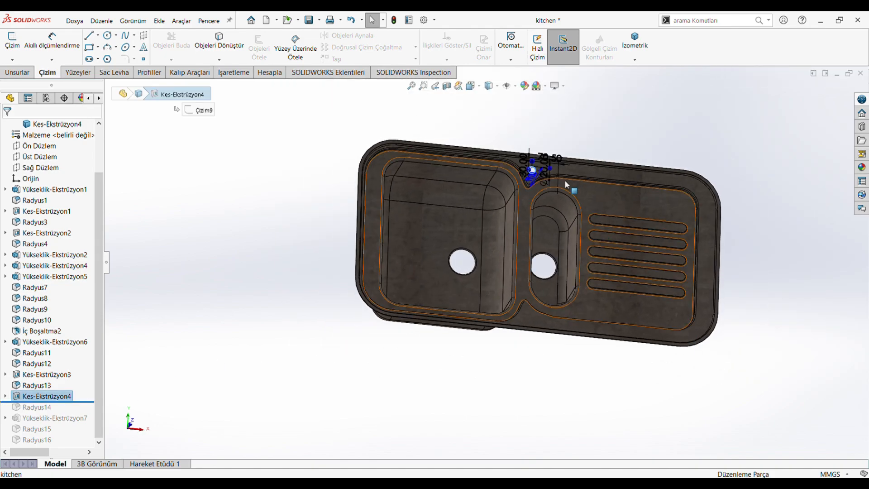
scroll(409, 231, "up", 4)
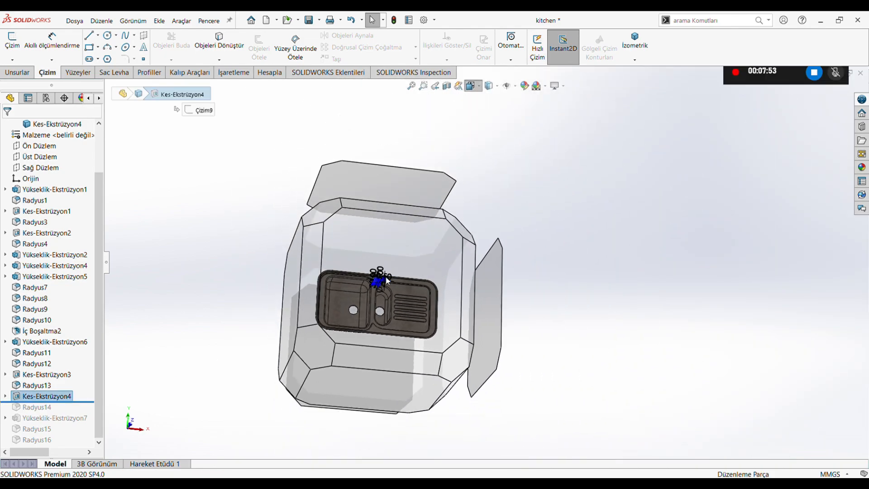
left_click(392, 274)
scroll(484, 173, "down", 5)
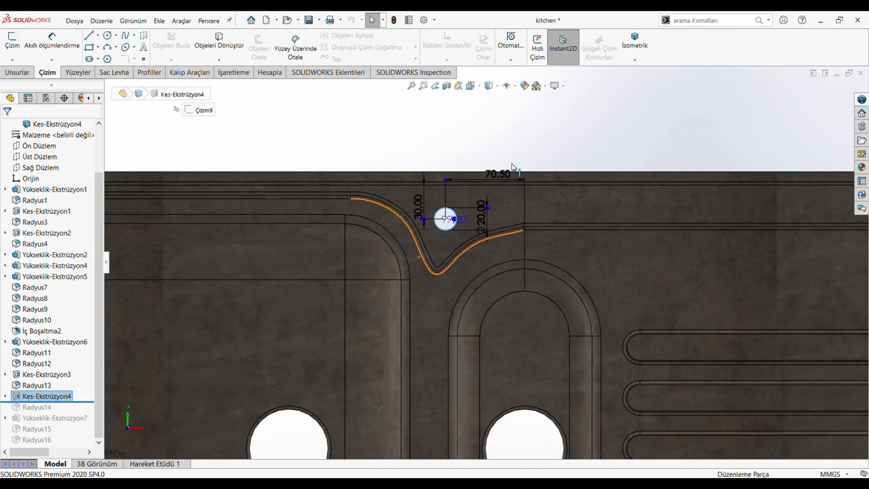
scroll(512, 167, "down", 2)
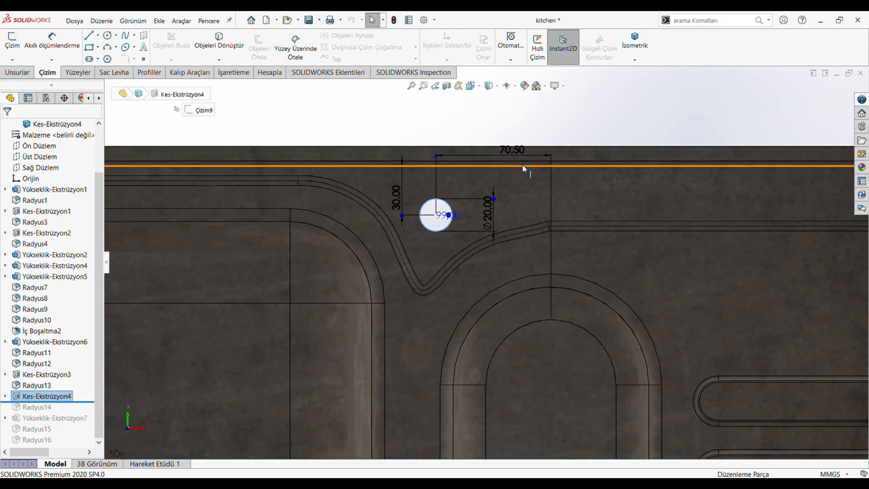
Reposition the small hole's horizontal offset dimension, review its sketch Çizim9 and inspect the finished cut on the tilted sink.
left_click_drag(513, 157, 501, 161)
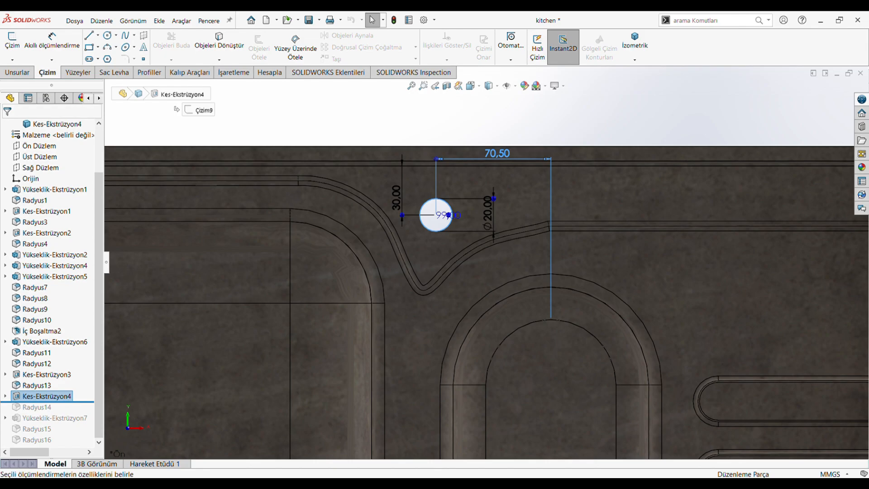
left_click(8, 127)
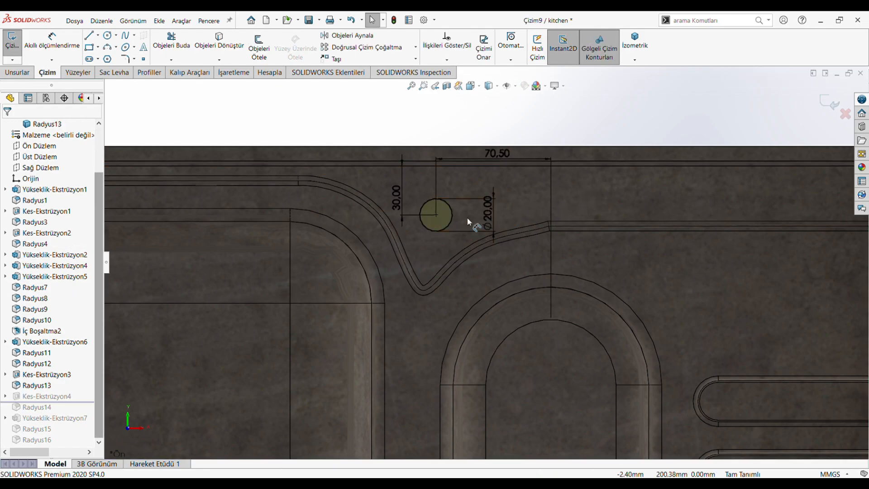
left_click(826, 103)
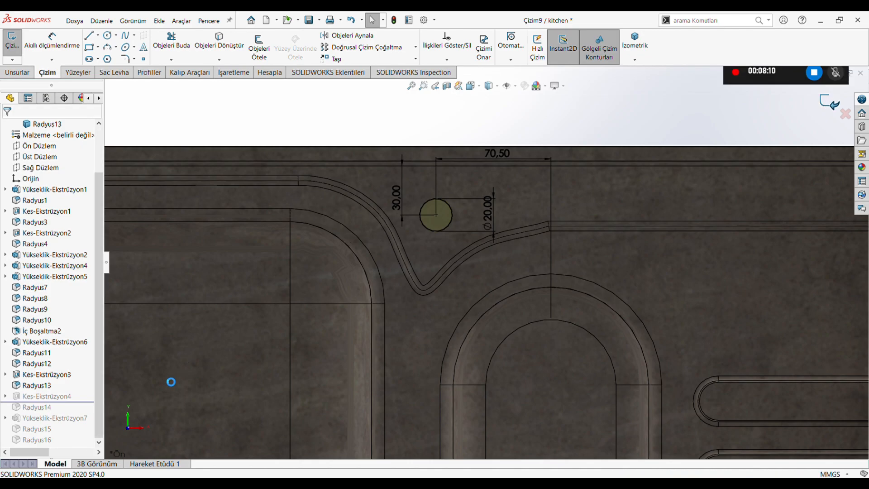
scroll(575, 243, "up", 10)
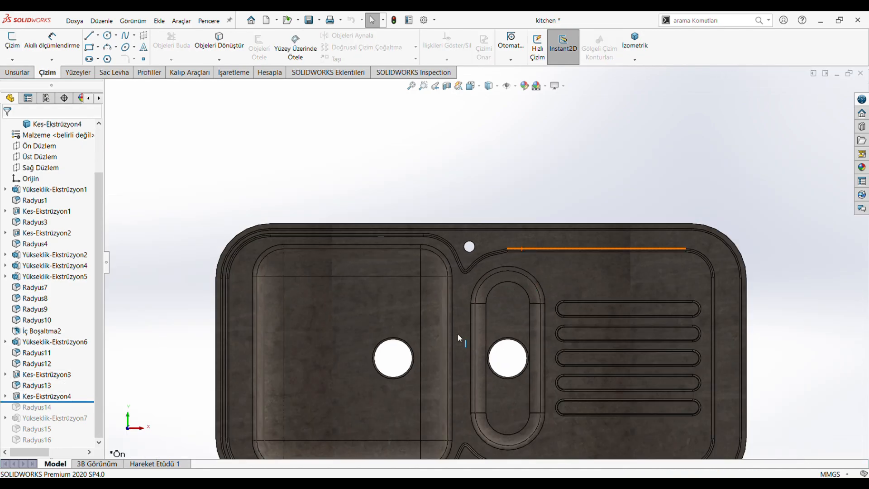
middle_click_drag(426, 360, 564, 367)
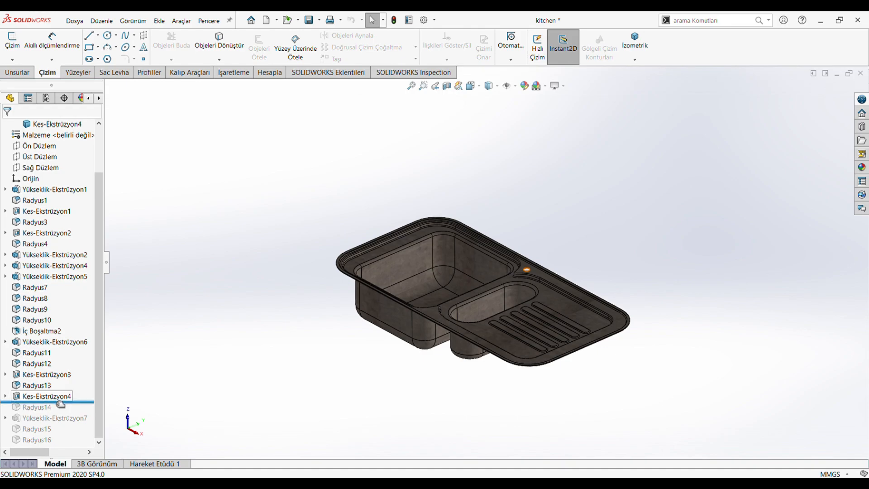
Roll the history forward past Radyus14 and review the small rim hole's edge selection and fillet radius.
left_click_drag(80, 404, 79, 413)
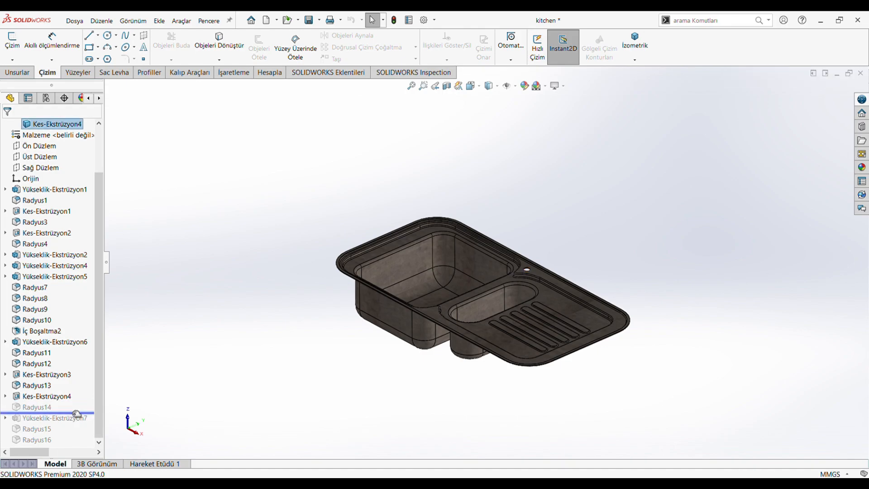
scroll(533, 272, "down", 2)
scroll(533, 272, "down", 10)
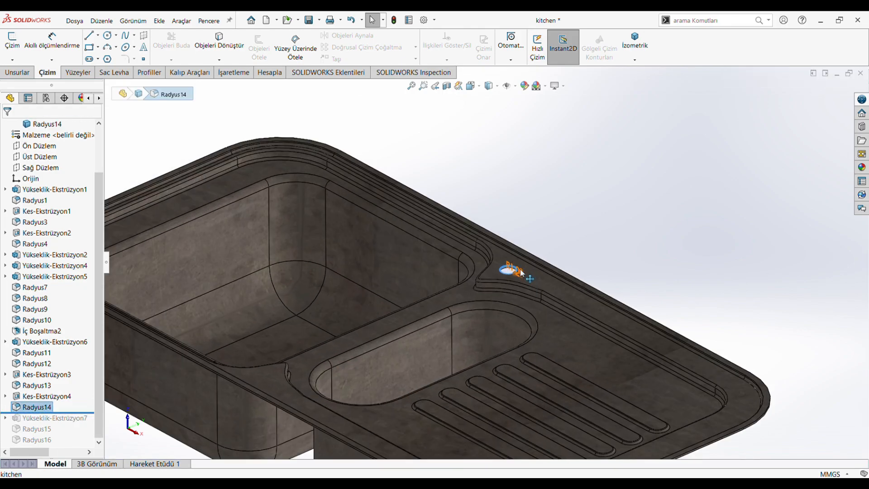
scroll(457, 291, "down", 3)
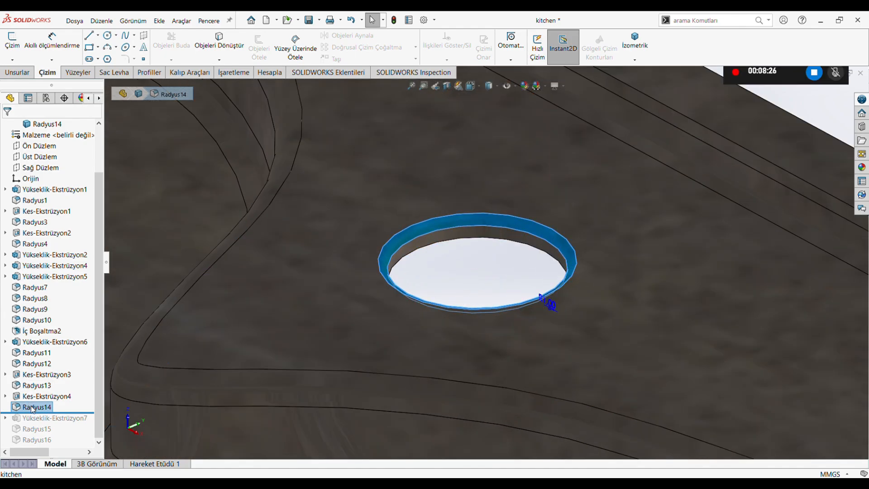
left_click(62, 297)
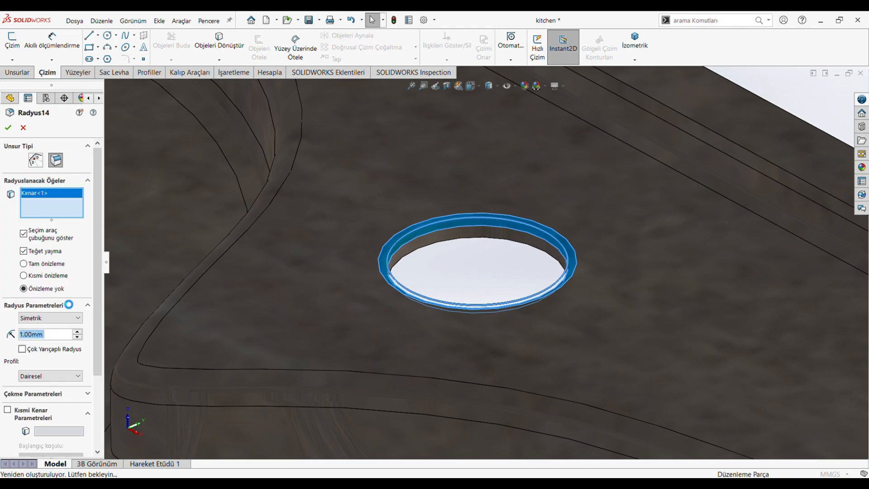
left_click(8, 127)
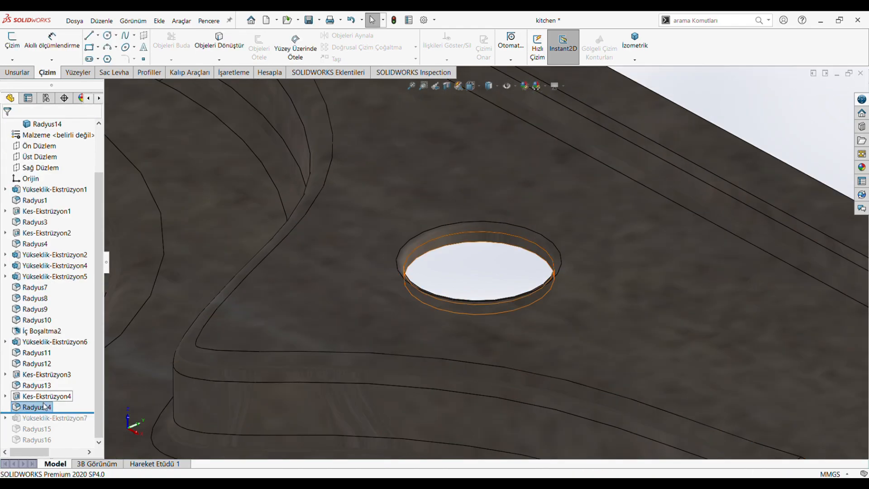
Roll the history forward past Yükseklik-Ekstrüzyon7 and open its sketch Çizim10 in plan view to examine the two outer drainboard slots.
scroll(82, 405, "up", 2)
scroll(235, 358, "up", 12)
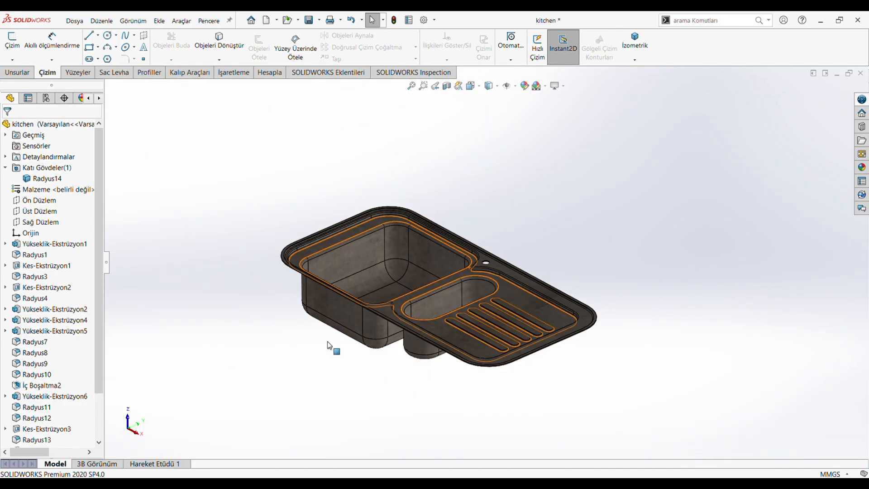
scroll(294, 355, "down", 3)
mouse_move(102, 363)
left_mouse_down()
mouse_move(84, 428)
mouse_move(72, 425)
left_mouse_up()
left_click(54, 418)
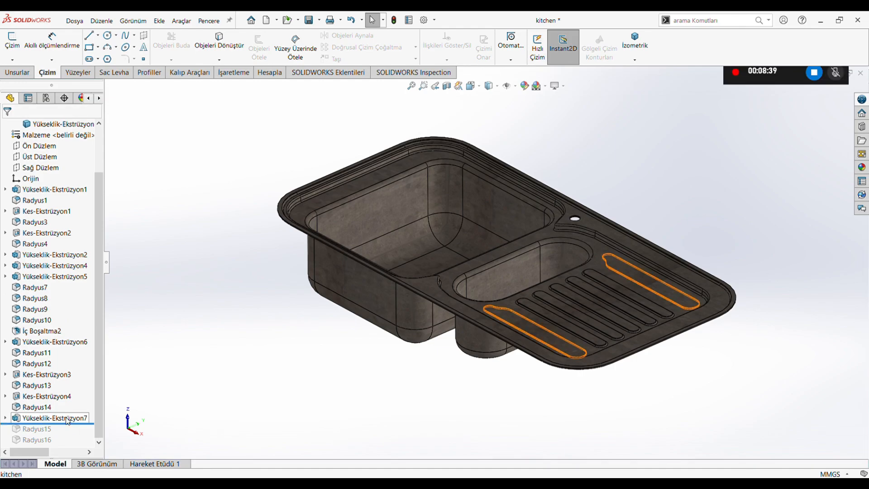
left_click(91, 386)
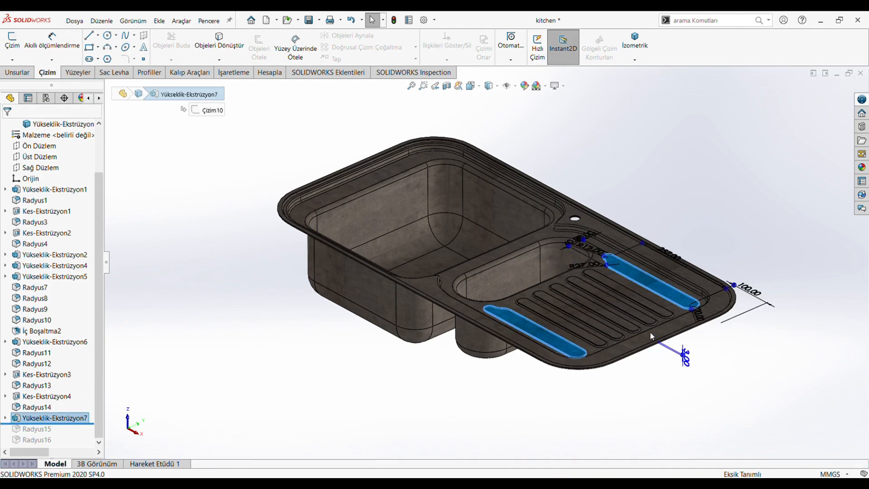
left_click(470, 86)
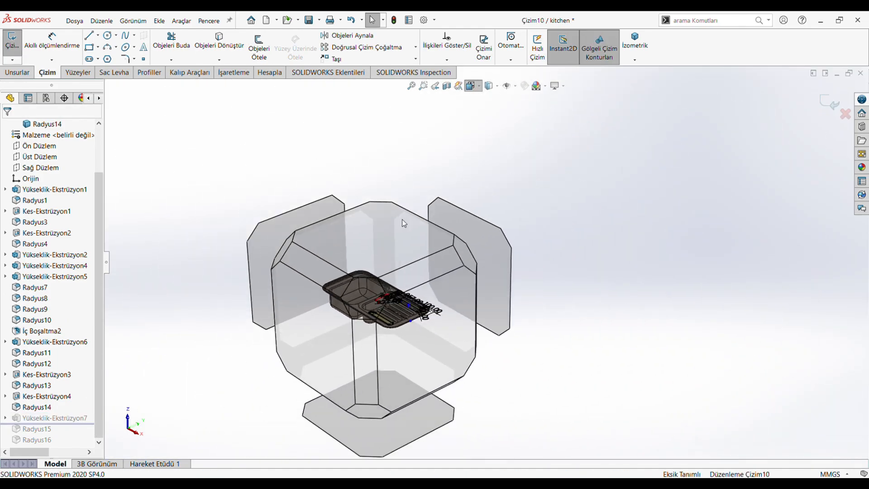
left_click(402, 219)
scroll(551, 323, "down", 5)
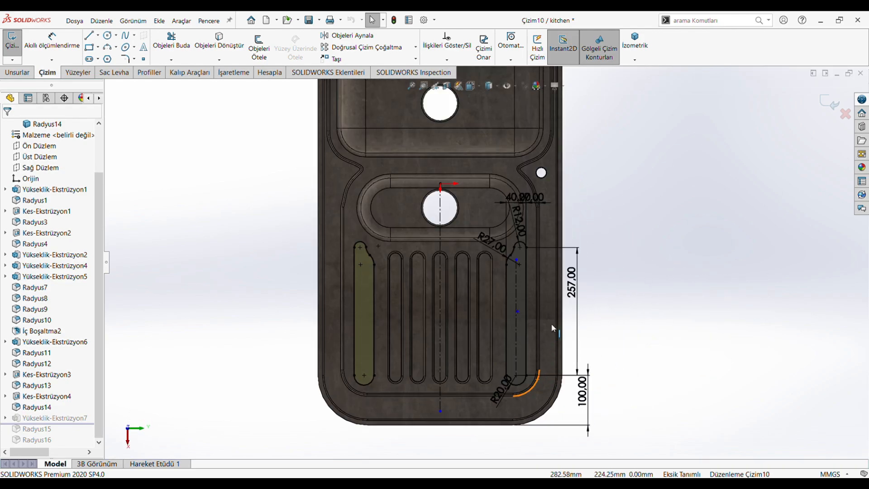
scroll(532, 176, "up", 1)
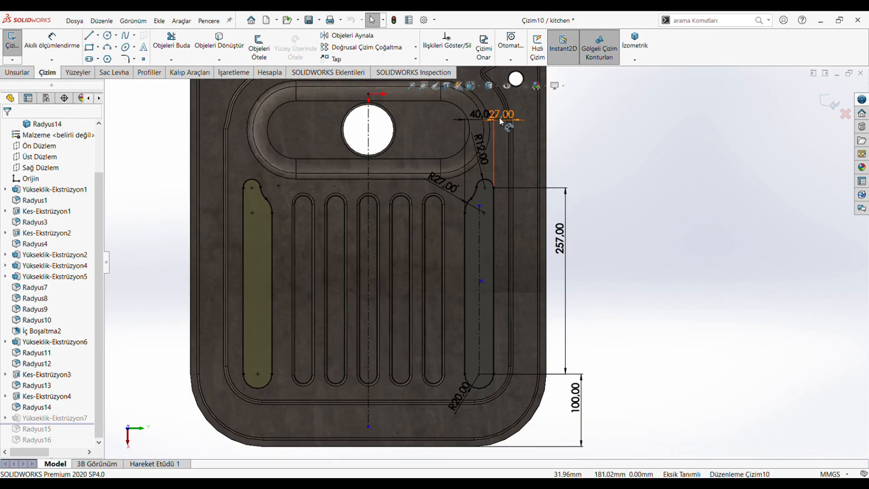
Reposition the outer slot's width, edge-offset, end-radius and 100 mm distance dimensions so that they are easier to read.
left_click_drag(498, 118, 529, 215)
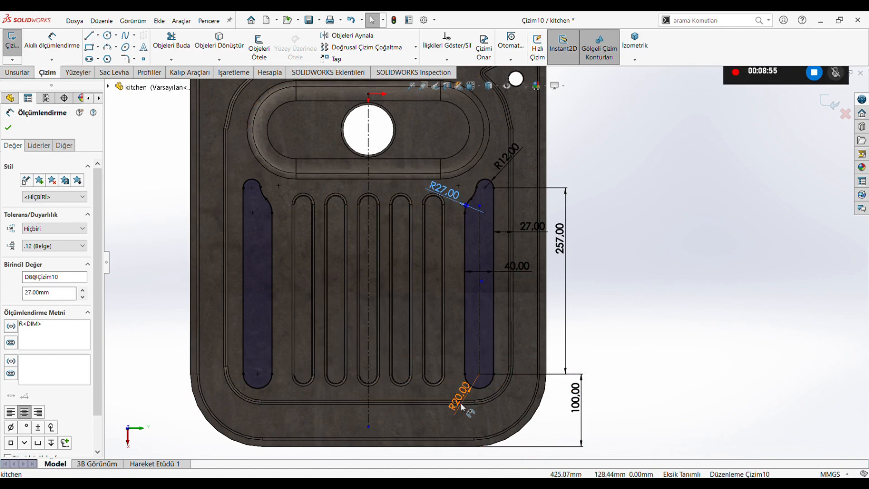
left_click_drag(456, 398, 444, 409)
left_click_drag(571, 410, 566, 413)
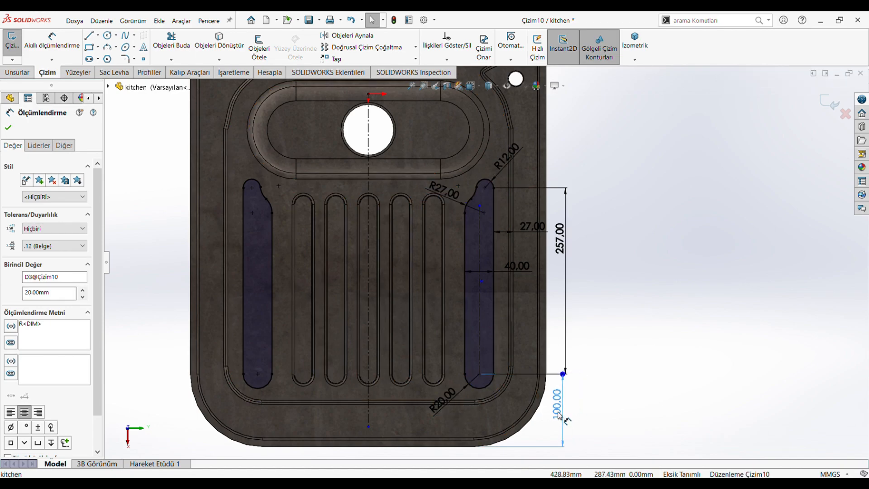
left_click(658, 297)
Check the radius of the slot's concave transition arc with Smart Dimension without placing it, and exit sketch Çizim10.
left_click(55, 46)
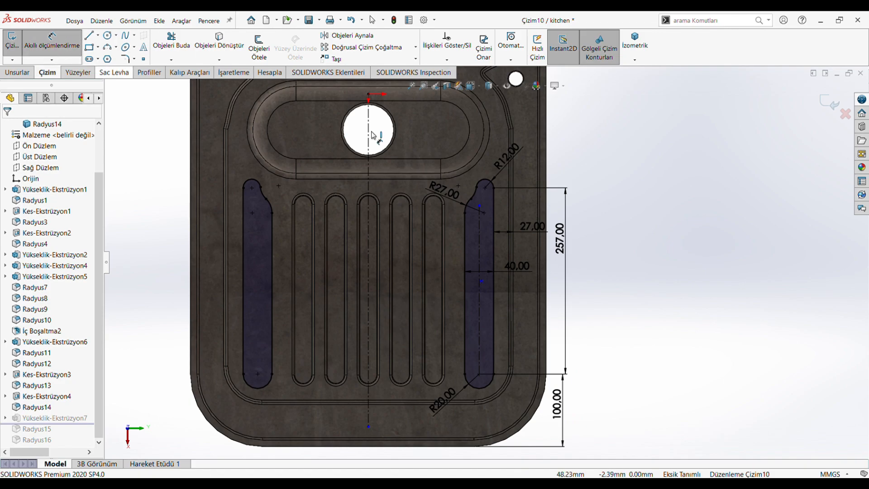
scroll(486, 175, "down", 3)
left_click(463, 231)
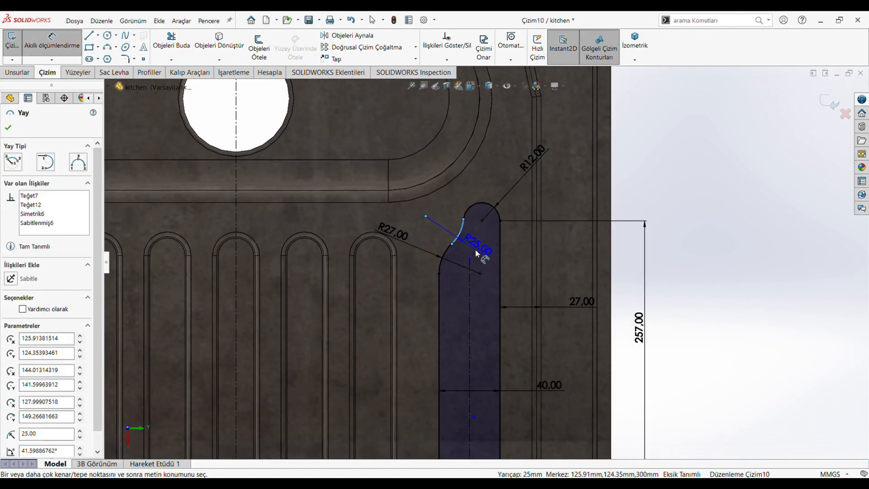
key("Escape")
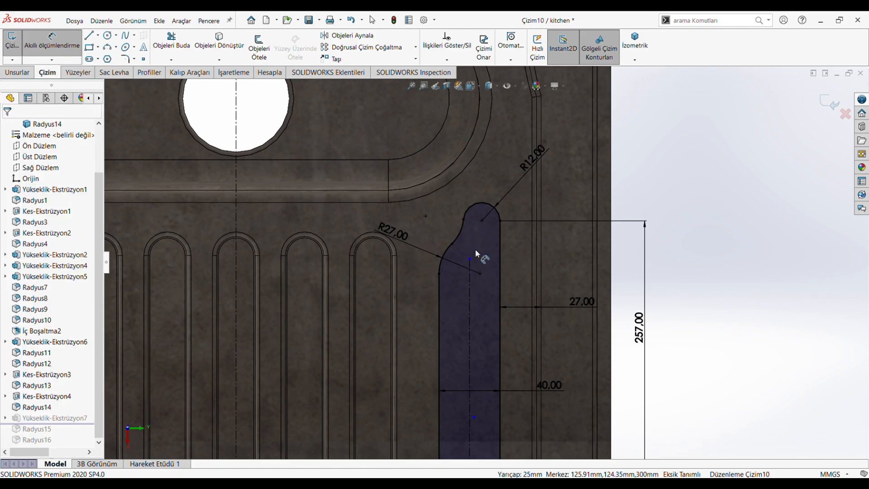
scroll(494, 251, "up", 5)
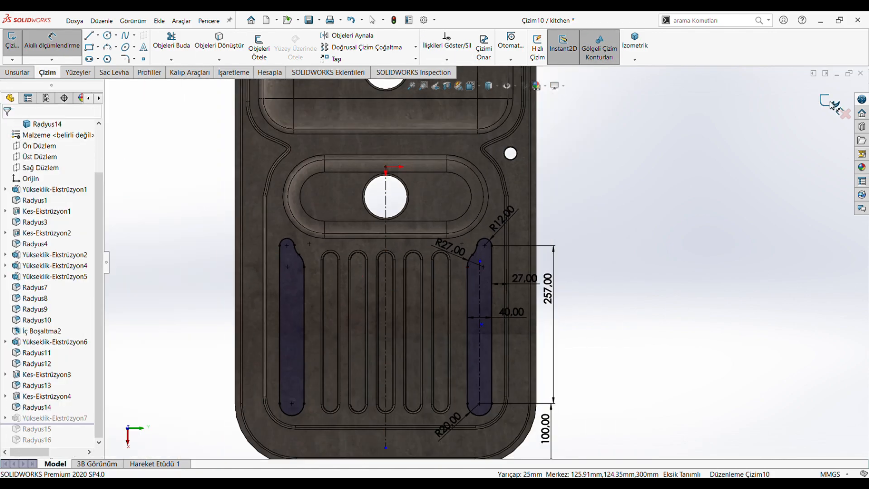
left_click(832, 104)
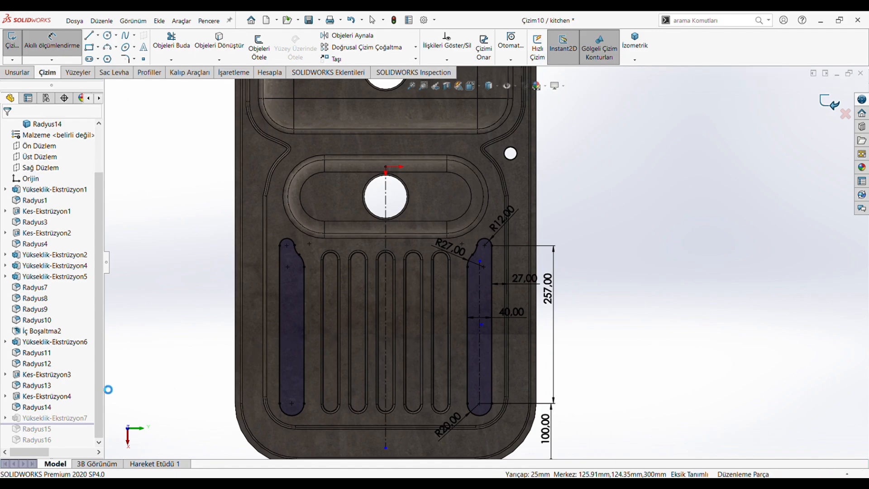
Review the extrusion depth and direction settings of Yükseklik-Ekstrüzyon7 and inspect the raised slots on the tilted sink.
left_click(54, 420)
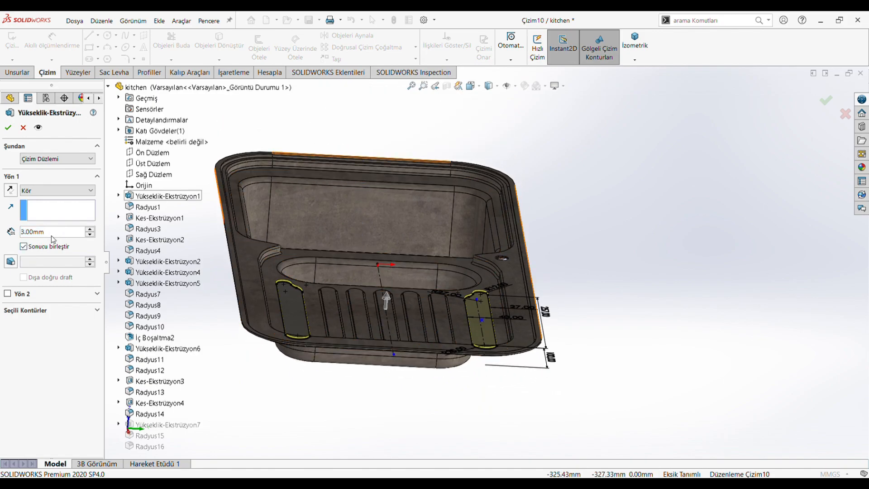
left_click(8, 127)
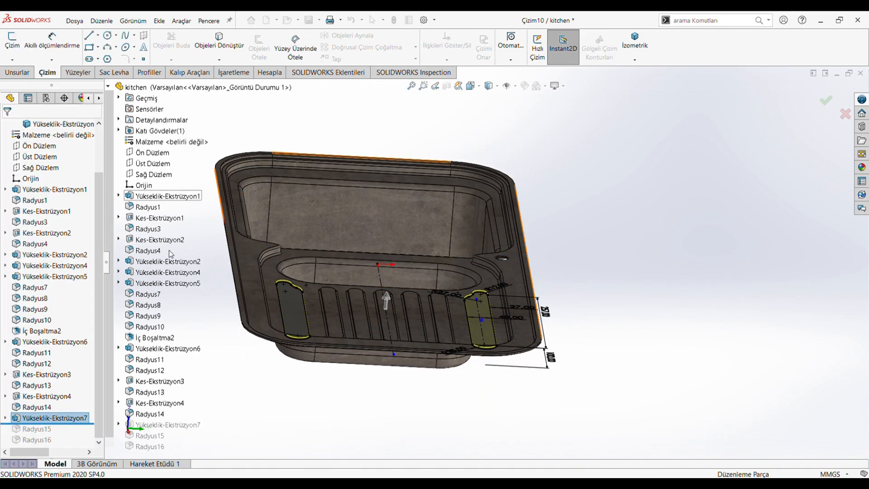
middle_click_drag(279, 385, 441, 393)
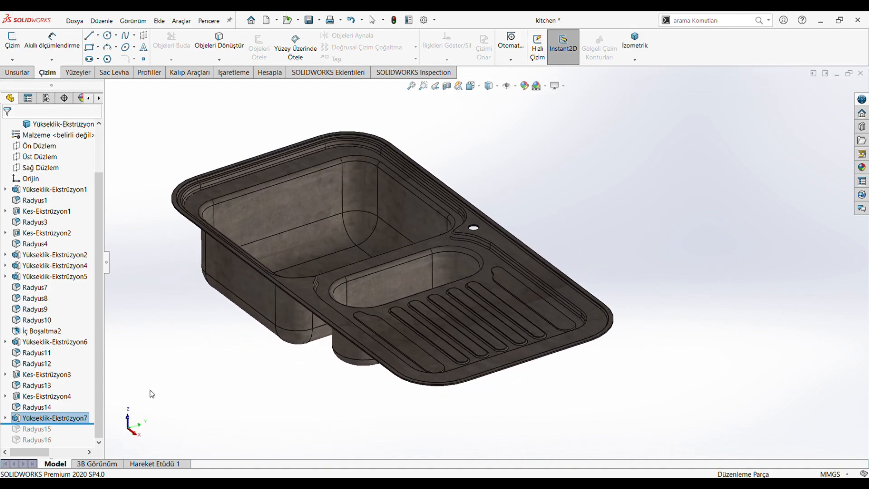
Roll the history forward past Radyus15 and review the outer slots' selected edges and fillet radius.
left_click_drag(86, 422, 86, 435)
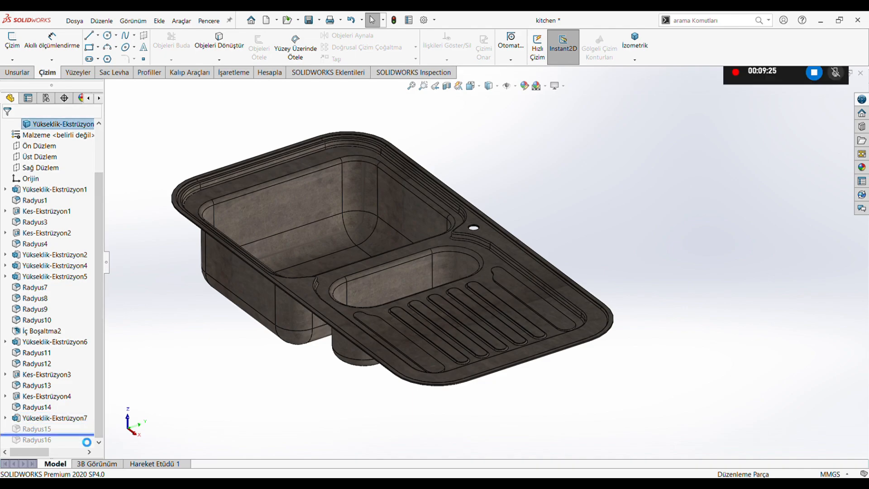
left_click(35, 429)
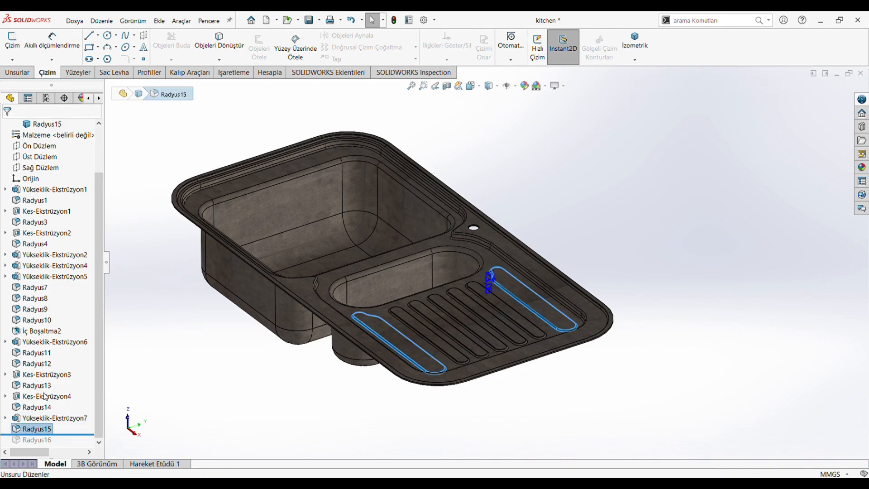
scroll(458, 289, "down", 8)
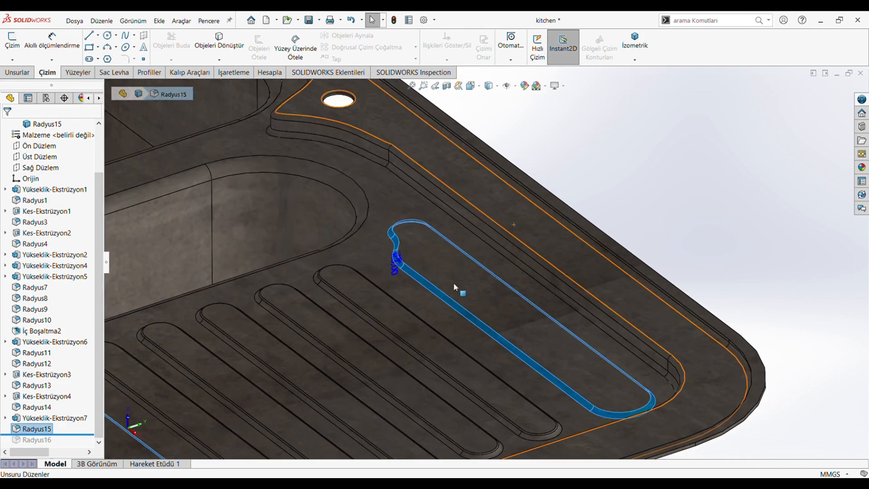
scroll(380, 385, "up", 5)
scroll(350, 423, "down", 2)
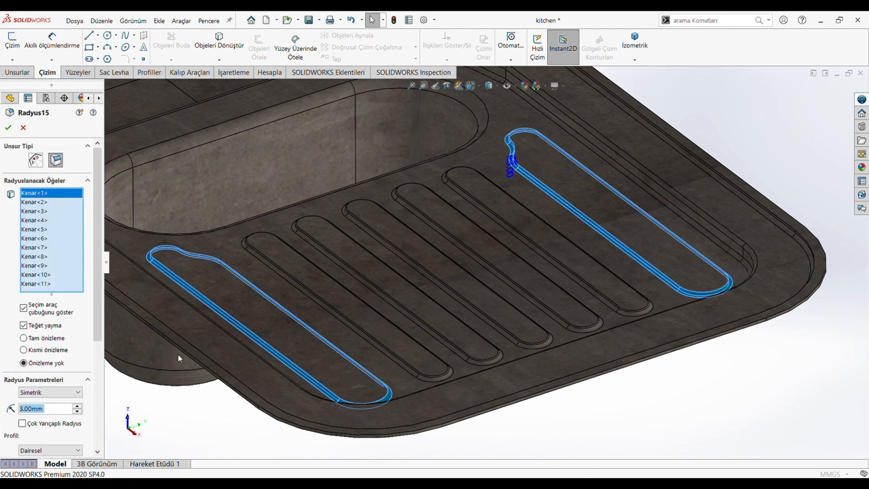
left_click(8, 128)
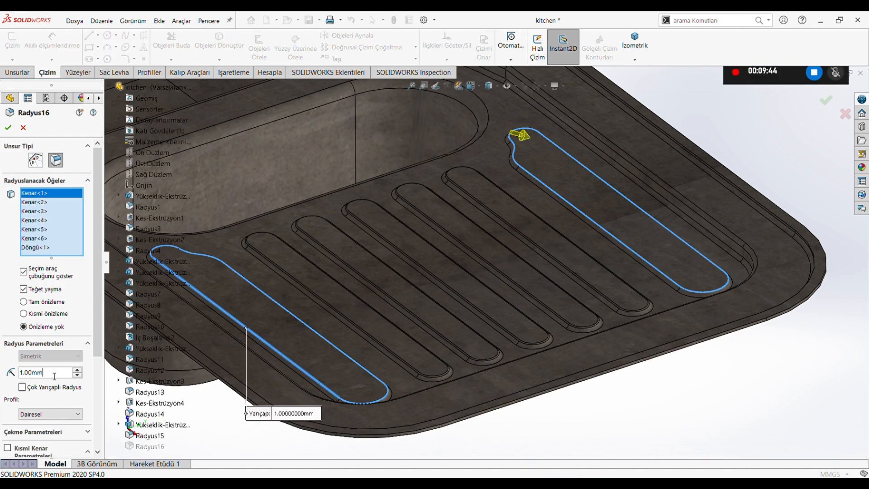
Roll the history forward past Radyus16 and review the edges and radius of this final outer slot fillet.
left_click(8, 129)
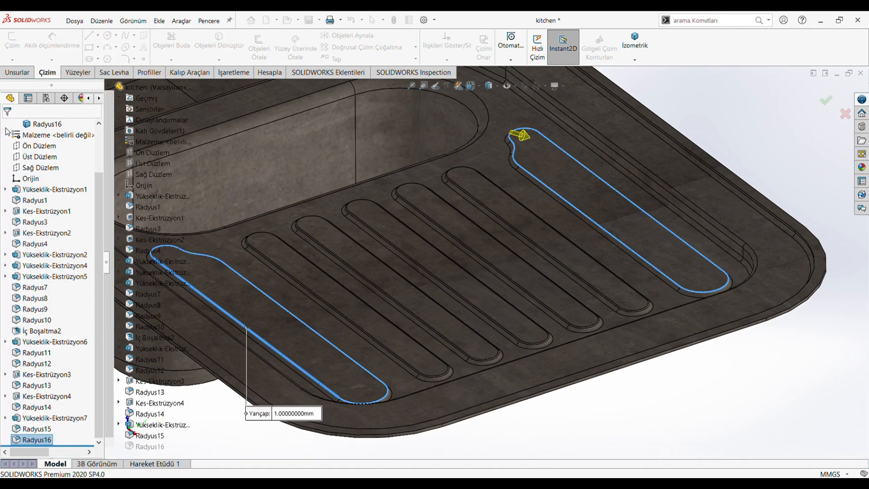
scroll(385, 329, "up", 1)
scroll(412, 156, "up", 2)
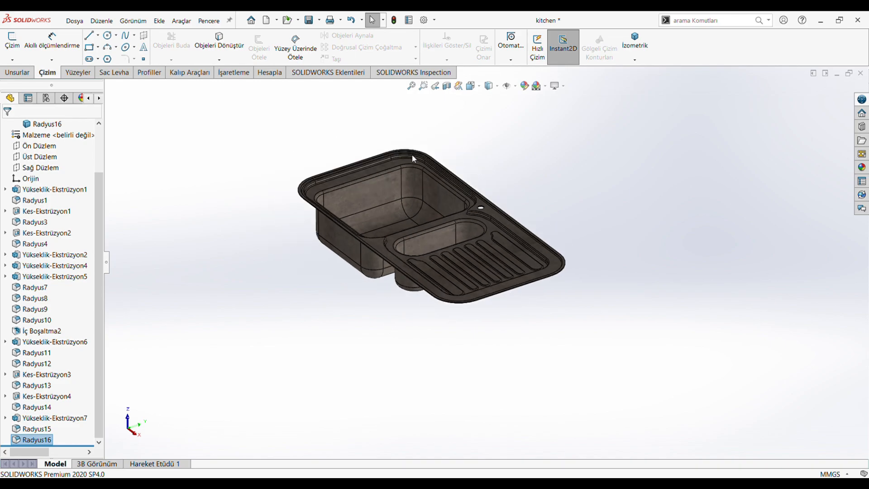
Inspect the finished sink from the side, from above with the drainboard face facing the view, and at a tilted angle.
scroll(411, 155, "down", 2)
middle_click_drag(465, 349, 504, 329)
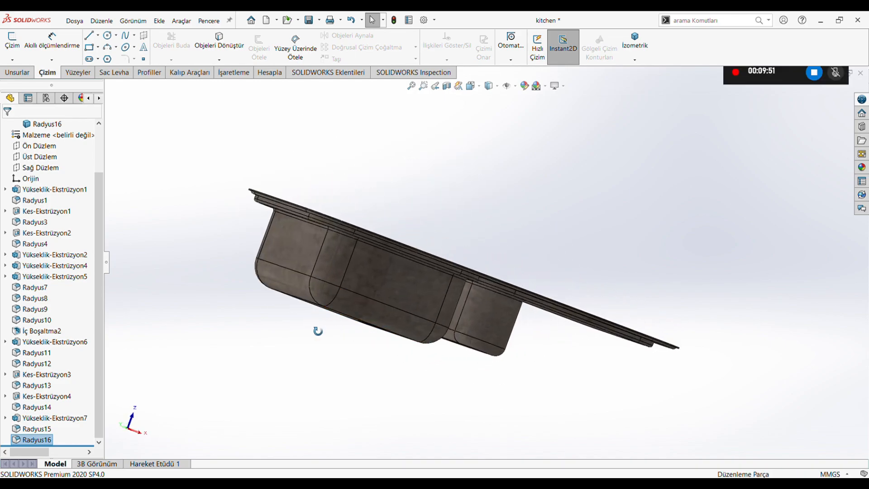
middle_click_drag(317, 330, 444, 278)
left_click(470, 88)
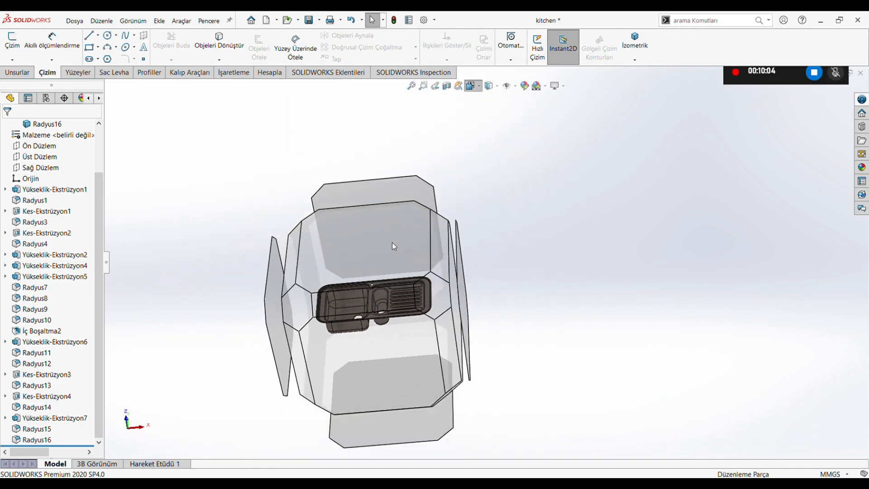
left_click(391, 243)
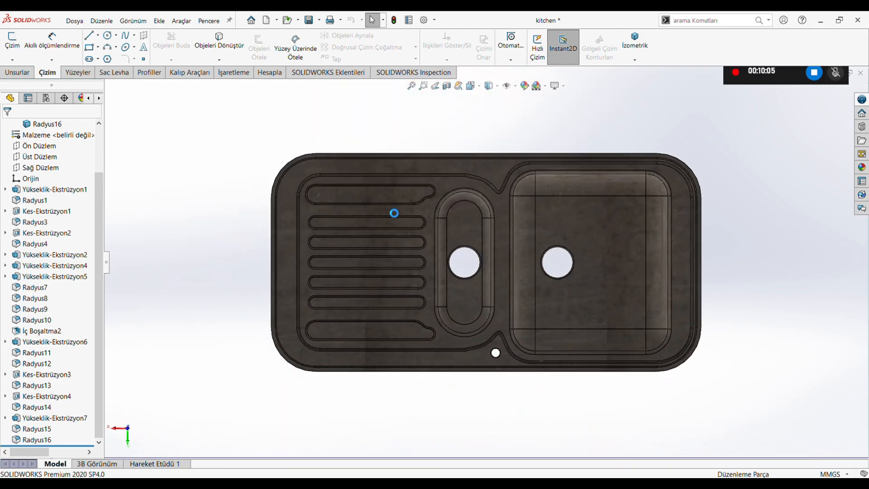
middle_click_drag(336, 298, 446, 186)
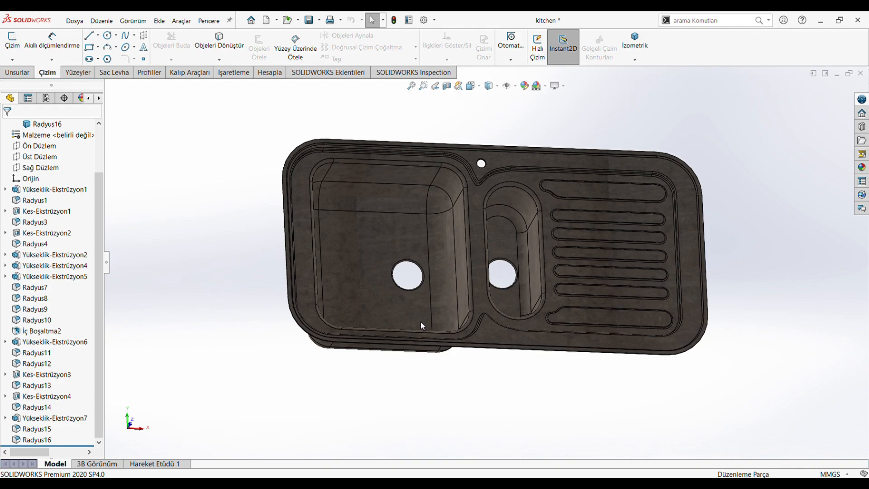
left_click(475, 236)
key("ctrl+8")
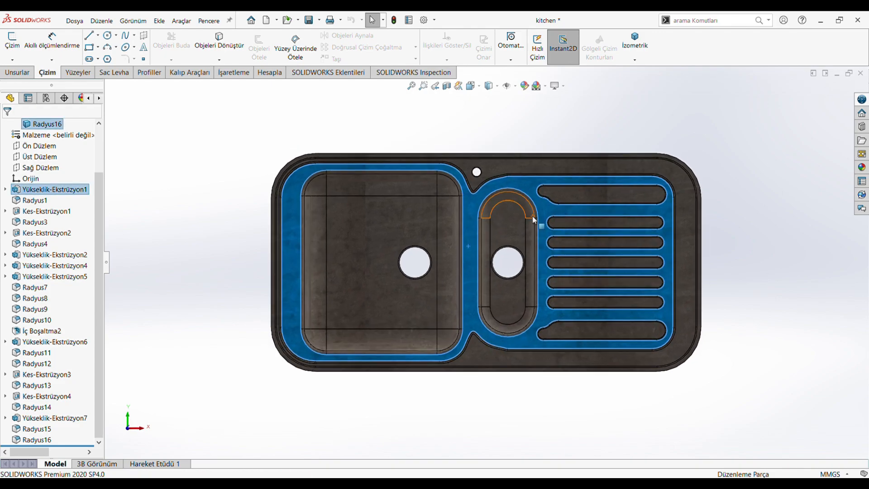
left_click(251, 183)
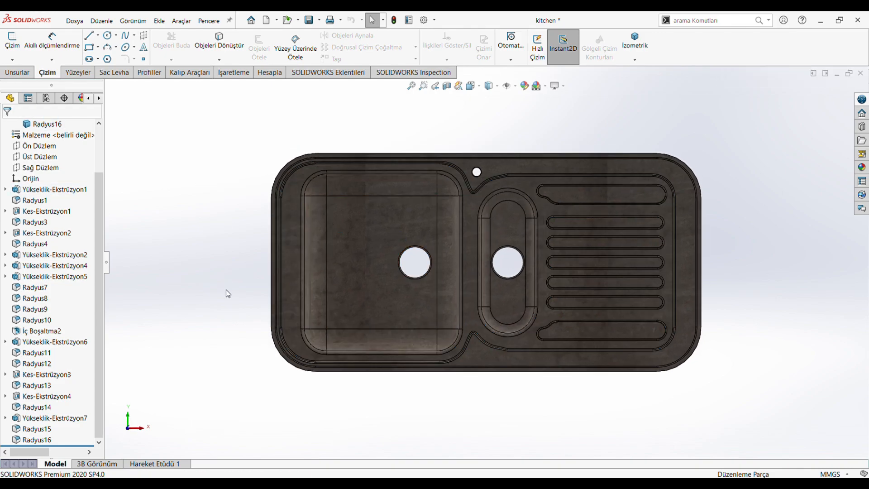
middle_click_drag(226, 290, 653, 348)
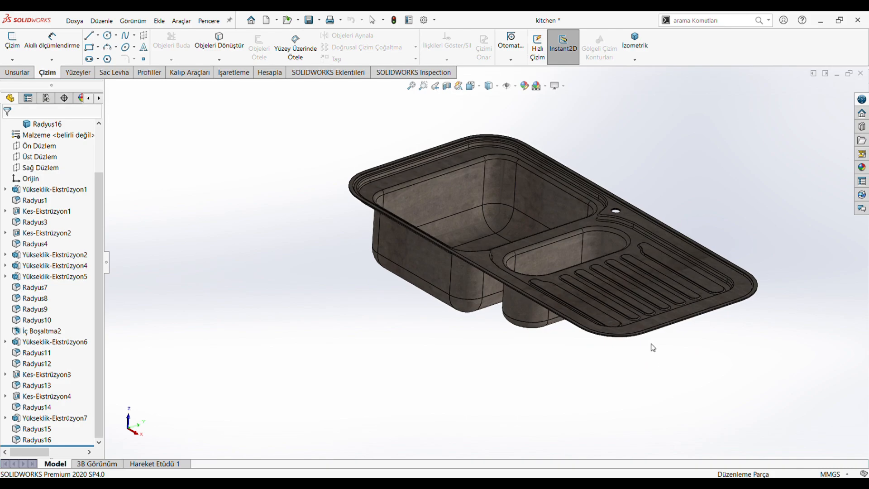
Open the whole sink part's floor_grime appearance for editing and browse to Studio Materials under Miscellaneous in the appearance library.
scroll(692, 200, "down", 2)
left_click(496, 203)
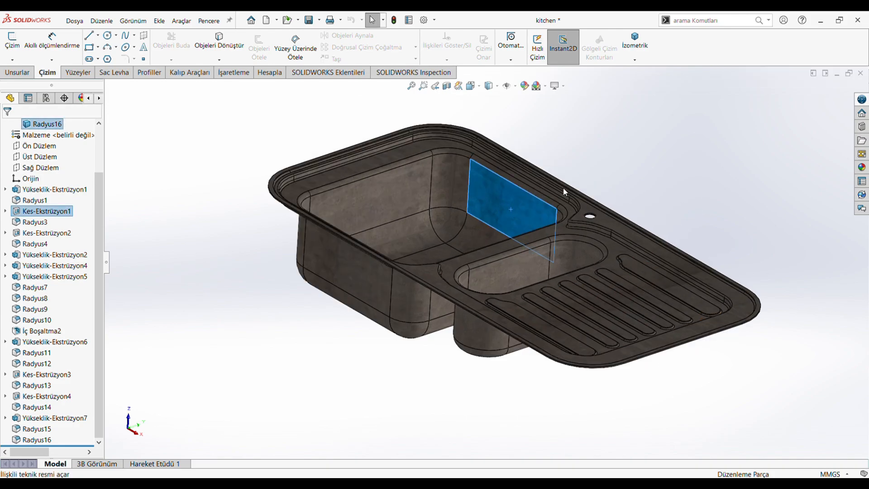
left_click(606, 235)
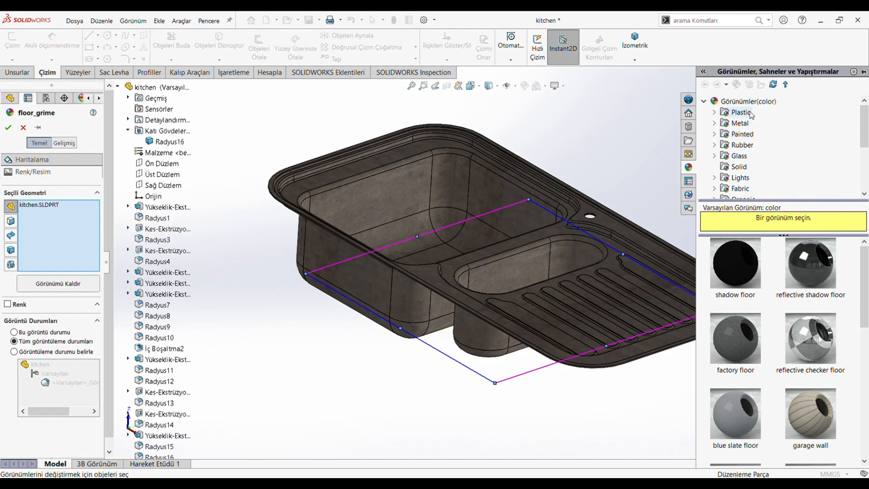
scroll(748, 106, "down", 3)
double_click(751, 123)
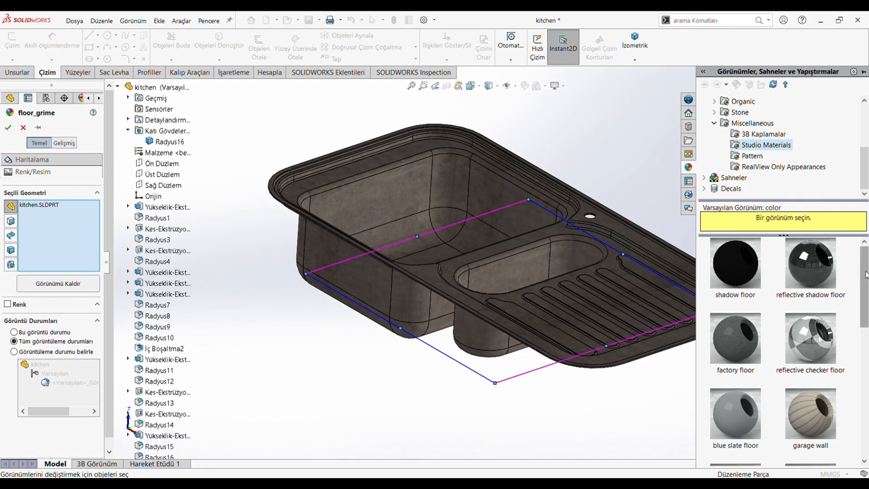
mouse_move(865, 273)
left_mouse_down()
mouse_move(865, 425)
mouse_move(864, 268)
left_mouse_up()
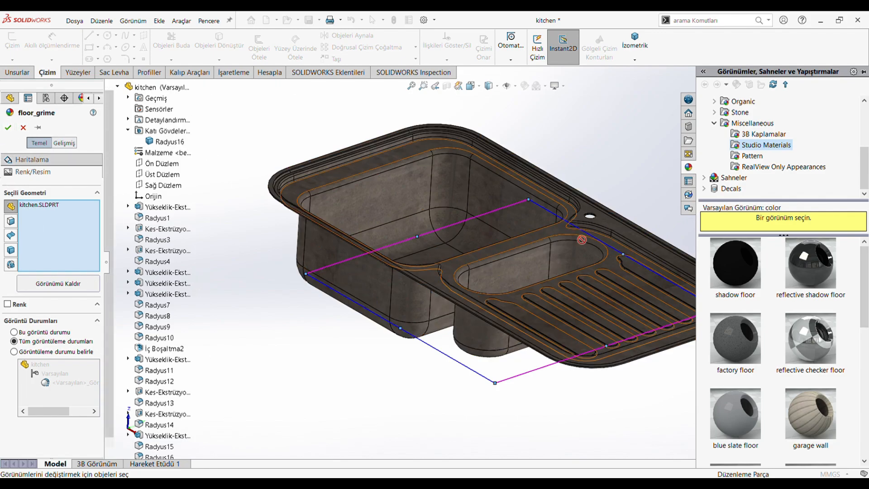
Accept the part's appearance settings, collapse the appearance library and inspect the finished sink up close.
left_click(8, 127)
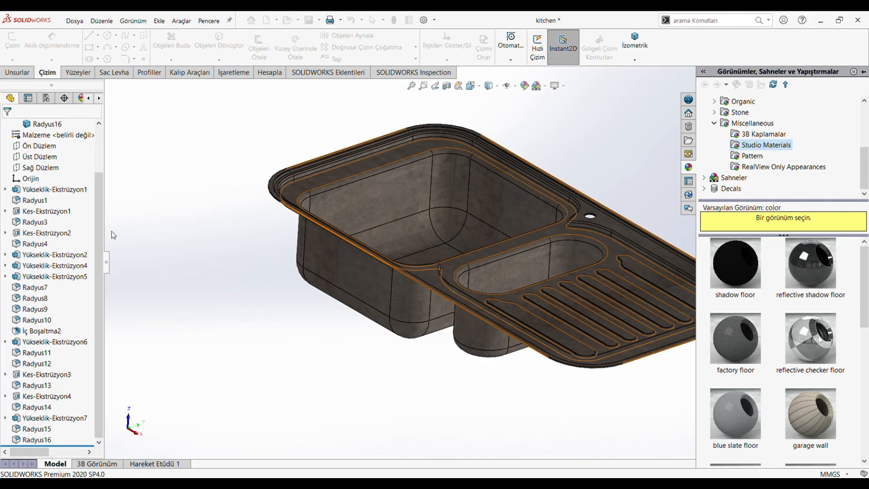
left_click(165, 165)
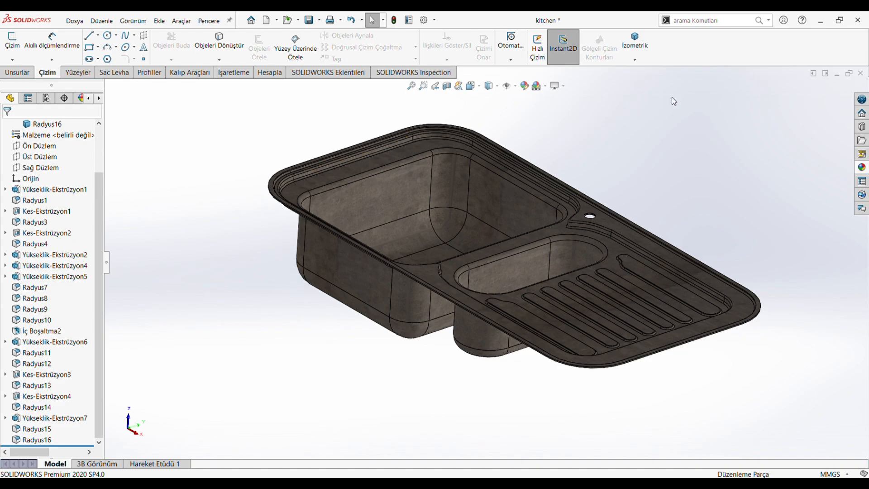
scroll(627, 130, "down", 2)
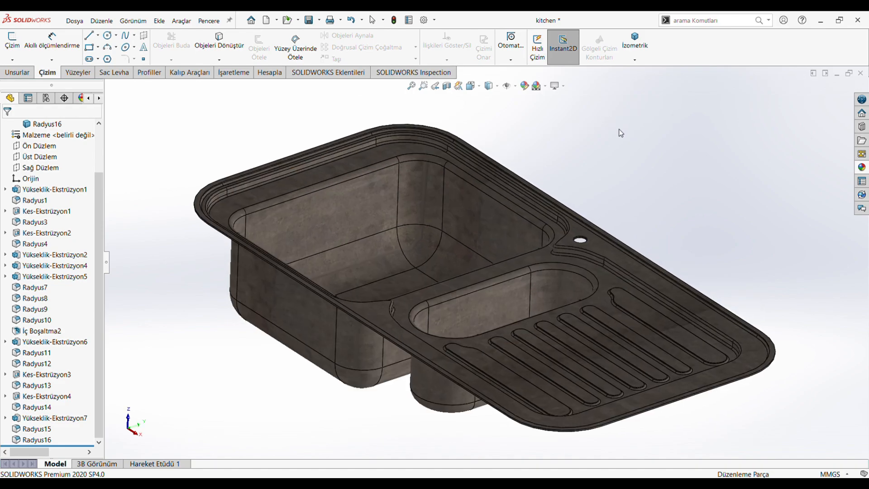